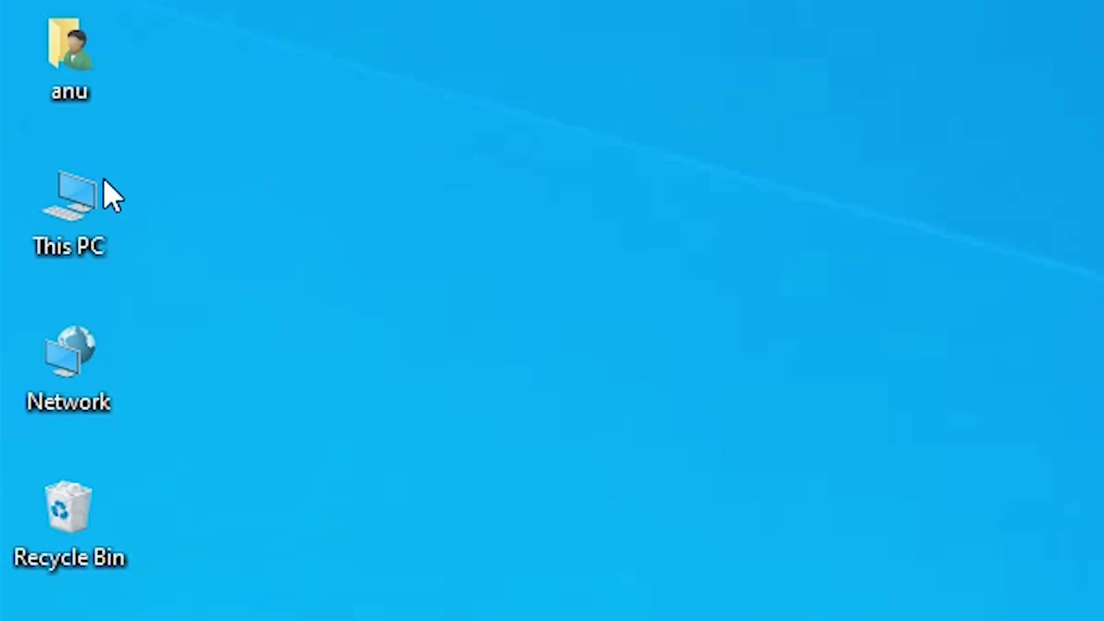
# Check the computer's system specifications from This PC's properties, then close them.
pyautogui.rightClick(73, 218)
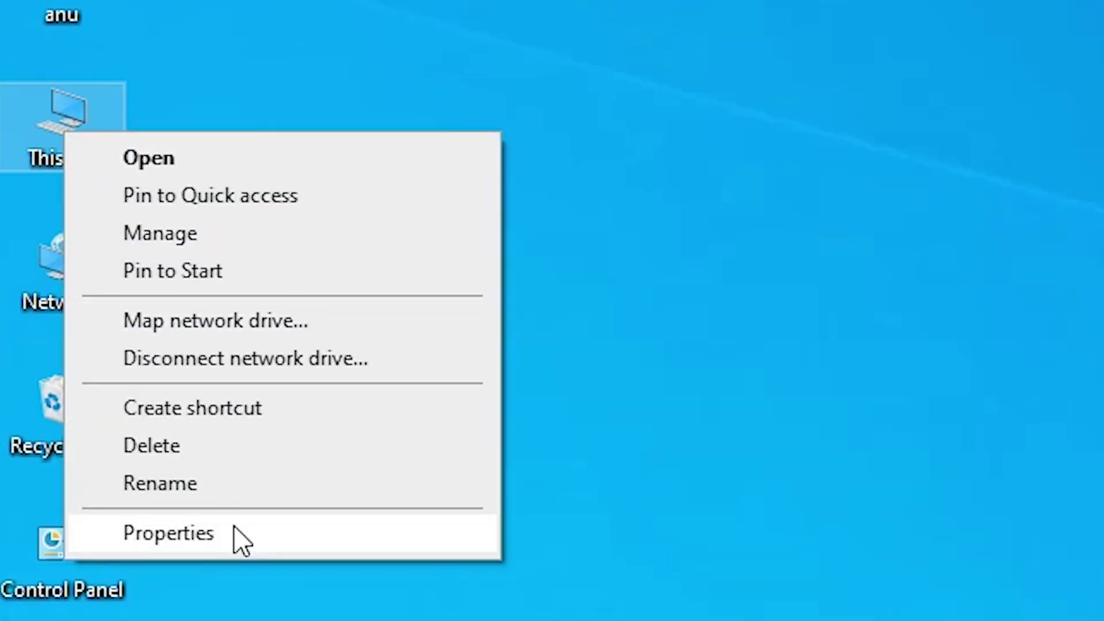
pyautogui.click(235, 529)
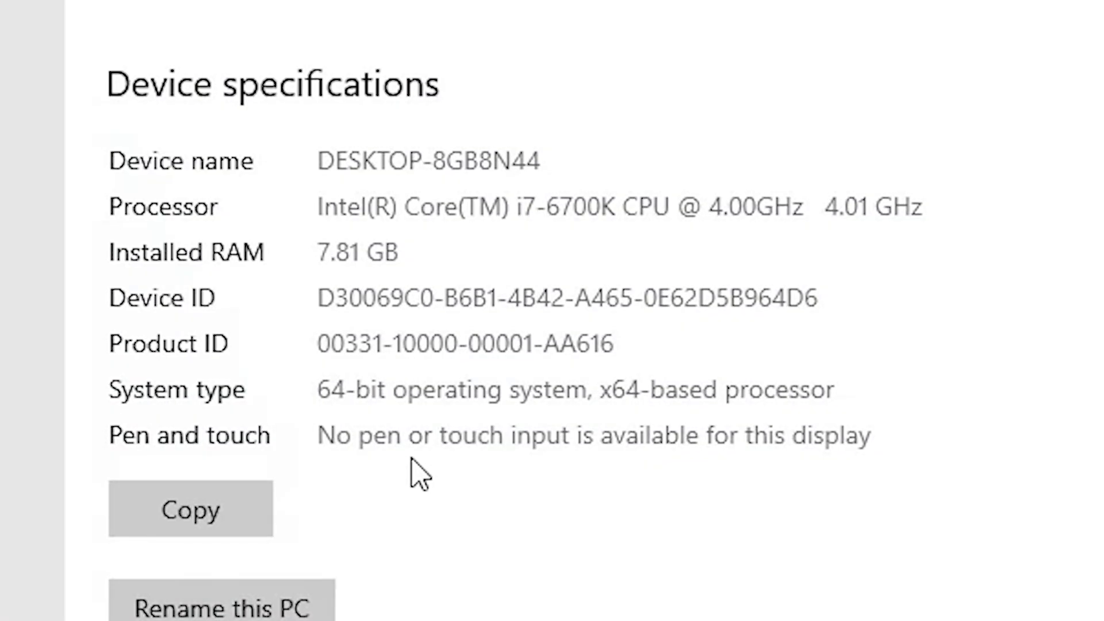
pyautogui.click(113, 384)
pyautogui.click(310, 396)
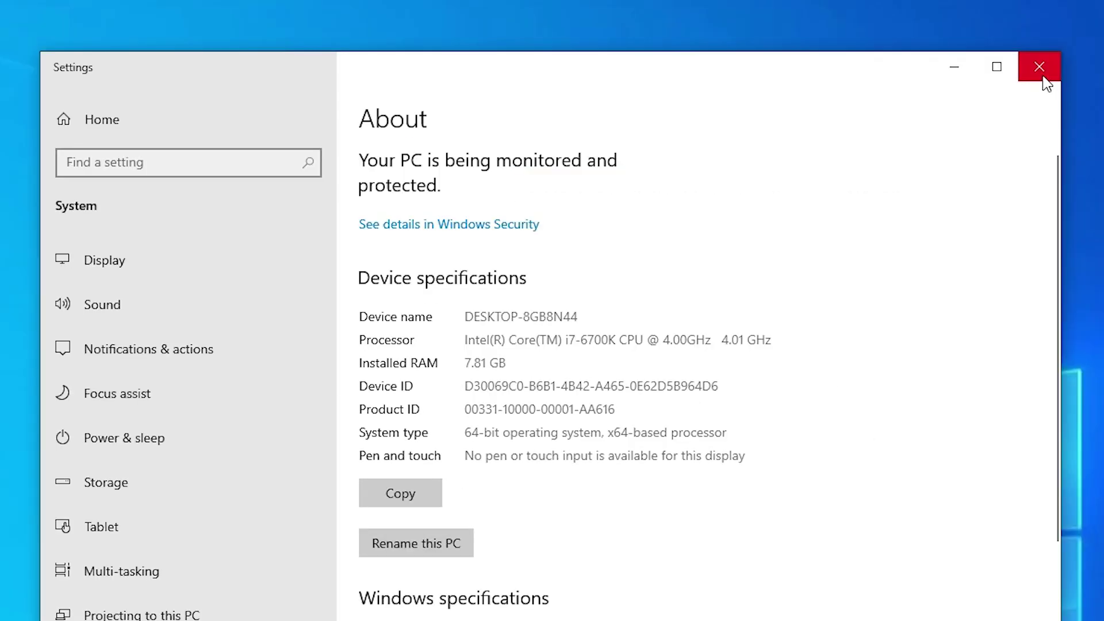
pyautogui.click(1044, 78)
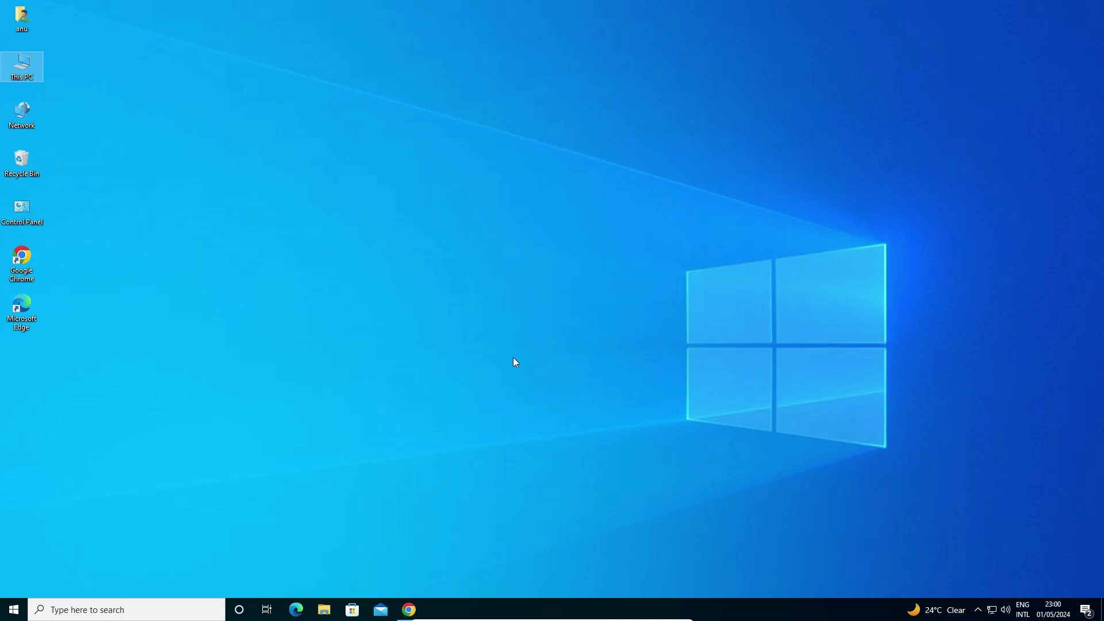
# Rerun the 'epson L3150 printer driver' search and open the Epson India result in a new tab.
pyautogui.click(410, 609)
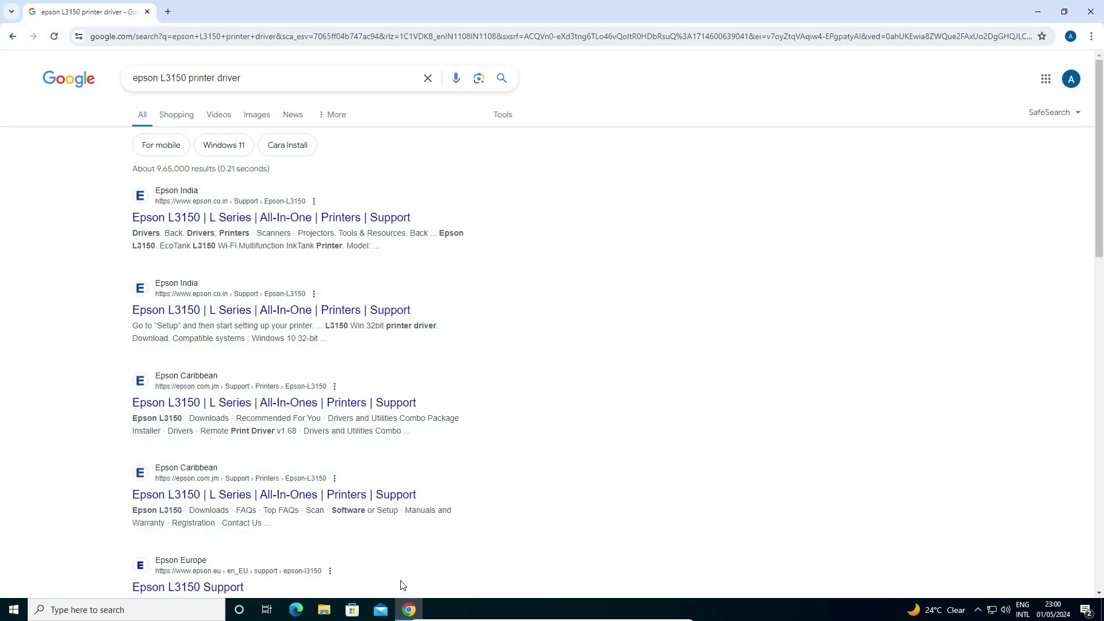
pyautogui.moveTo(486, 152); pyautogui.dragTo(234, 163)
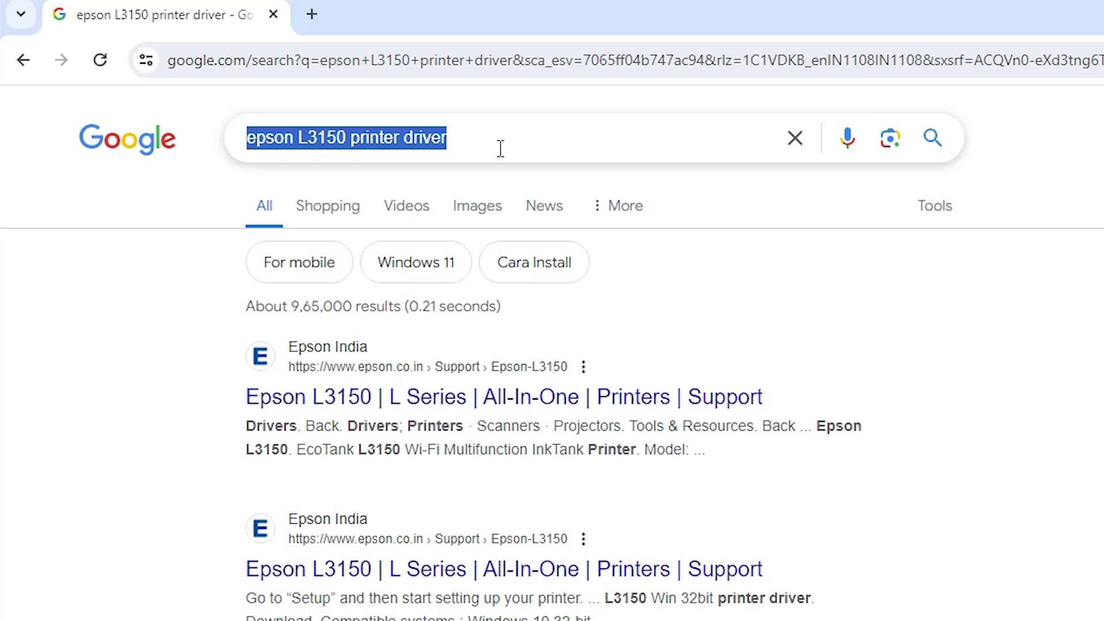
pyautogui.press('Return')
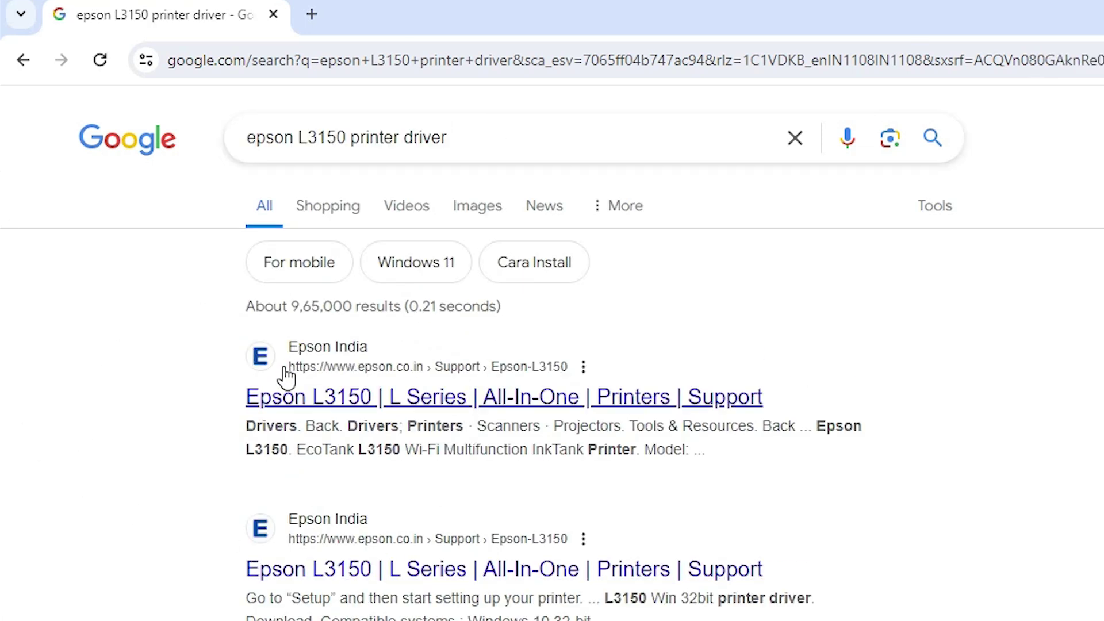
pyautogui.rightClick(375, 403)
pyautogui.click(496, 423)
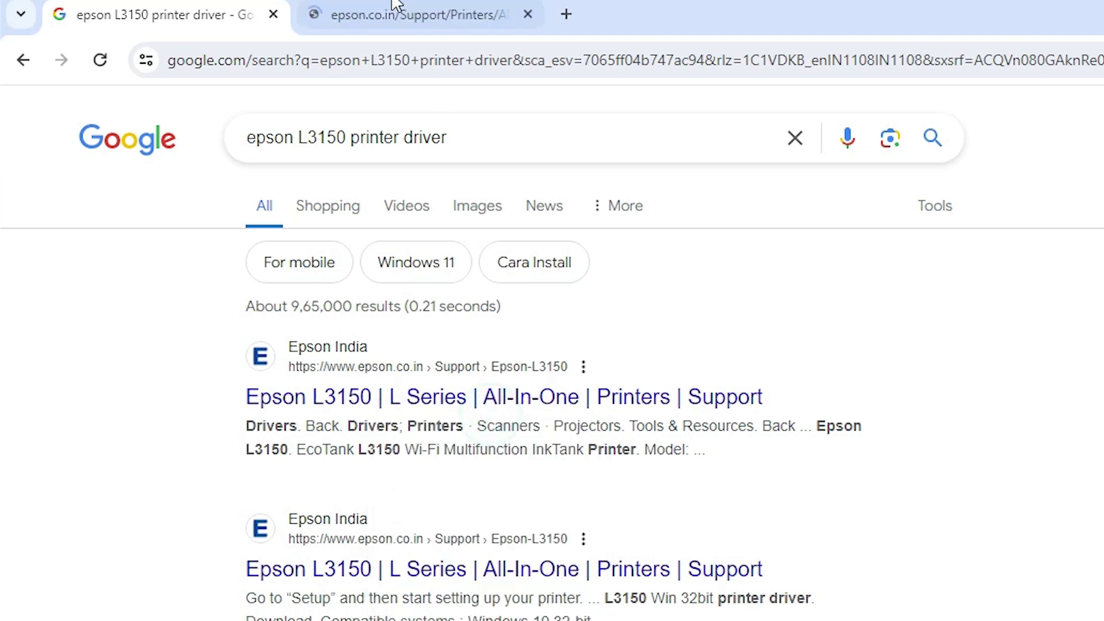
pyautogui.click(397, 15)
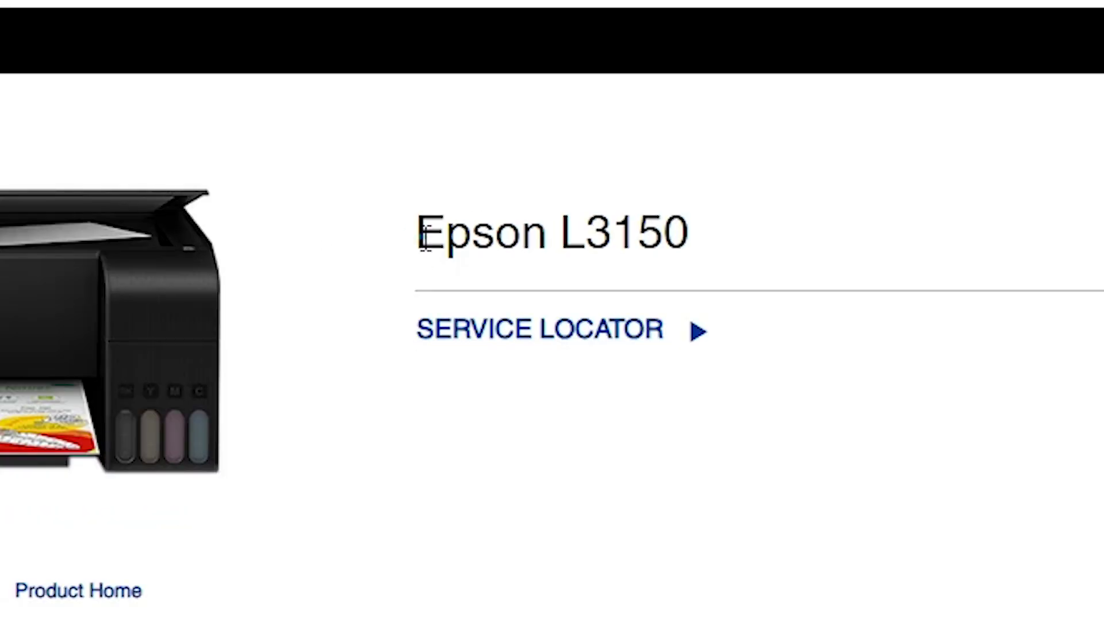
# Keep Windows 10 64-bit (detected) as the operating system for the L3150 downloads.
pyautogui.moveTo(425, 238); pyautogui.dragTo(687, 253)
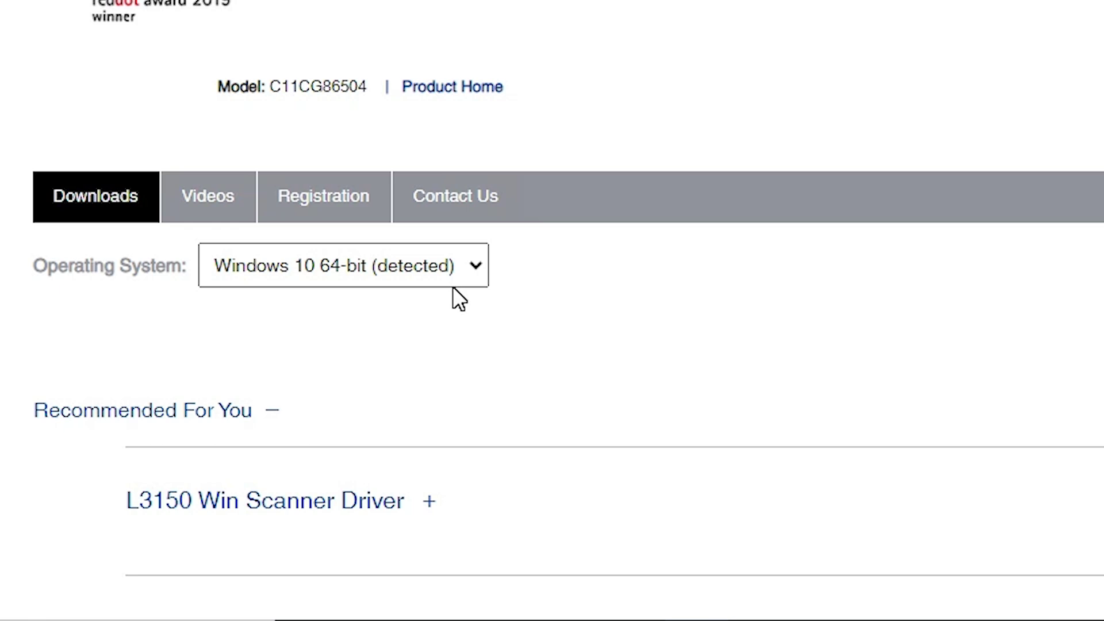
pyautogui.click(454, 266)
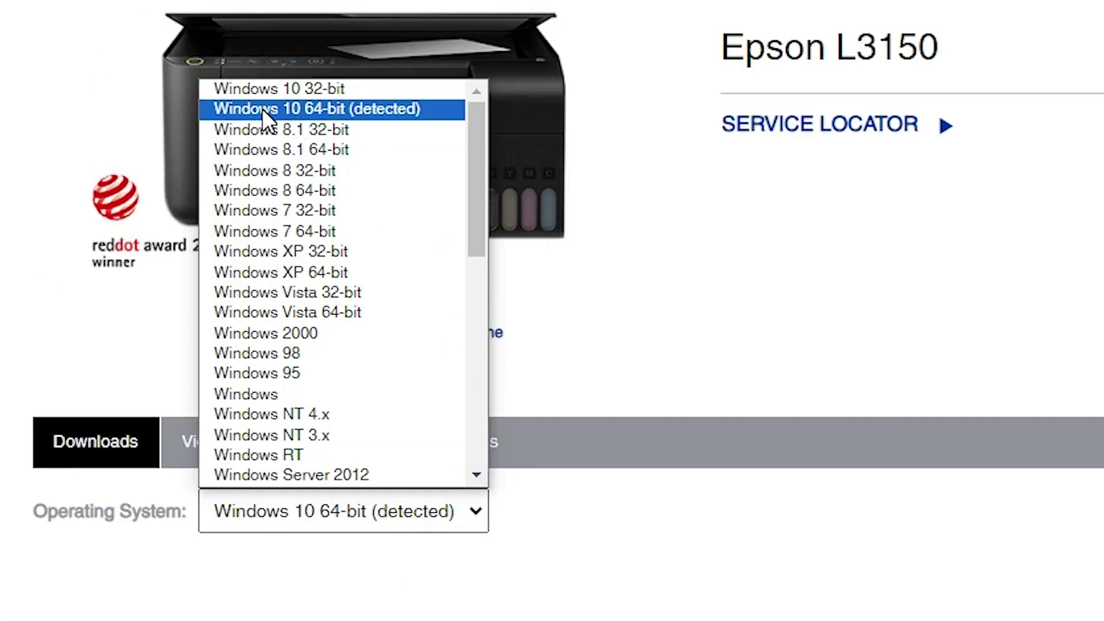
pyautogui.click(375, 106)
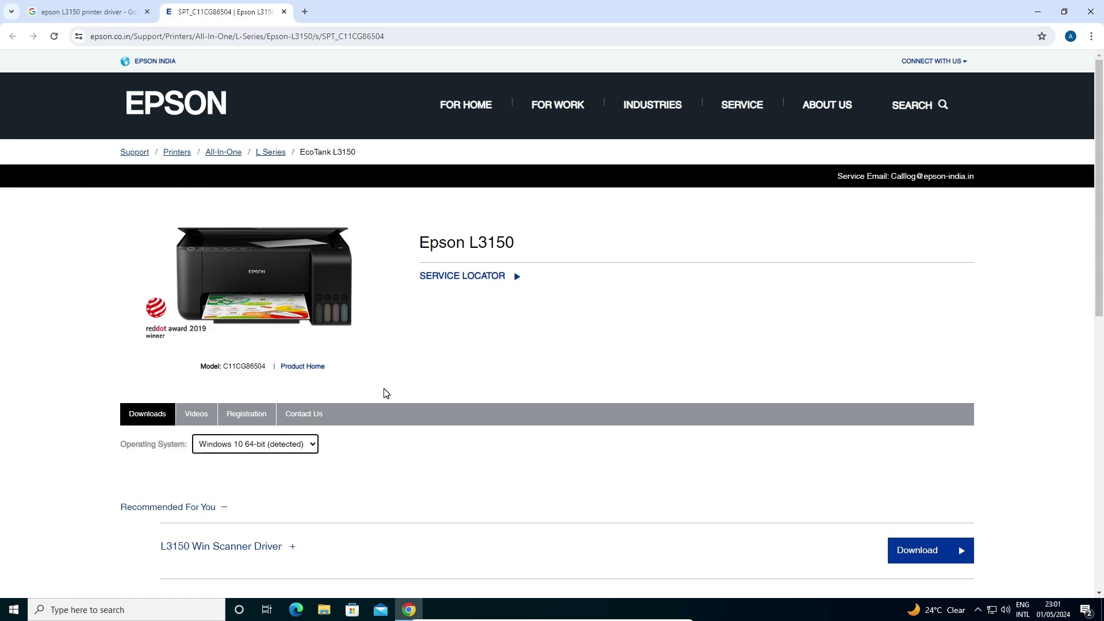
# Accept the licence and download the L3150 Win Scanner Driver EpsonScan2_L3150_65230_41_Signed_S.exe (60.9 MB).
pyautogui.scroll(-6, 385, 393)
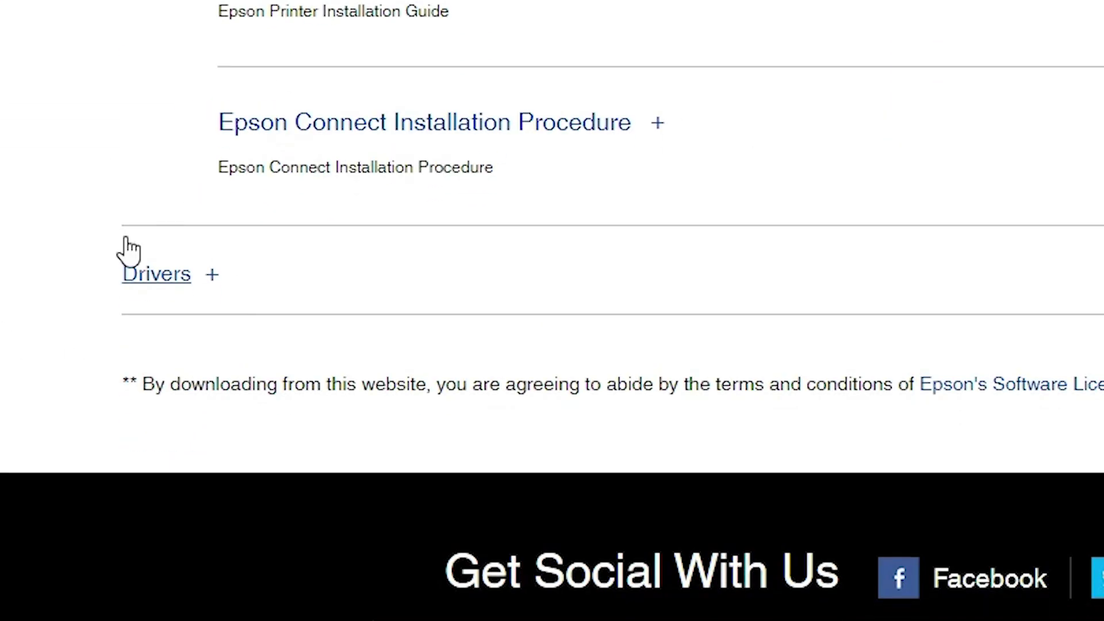
pyautogui.click(211, 276)
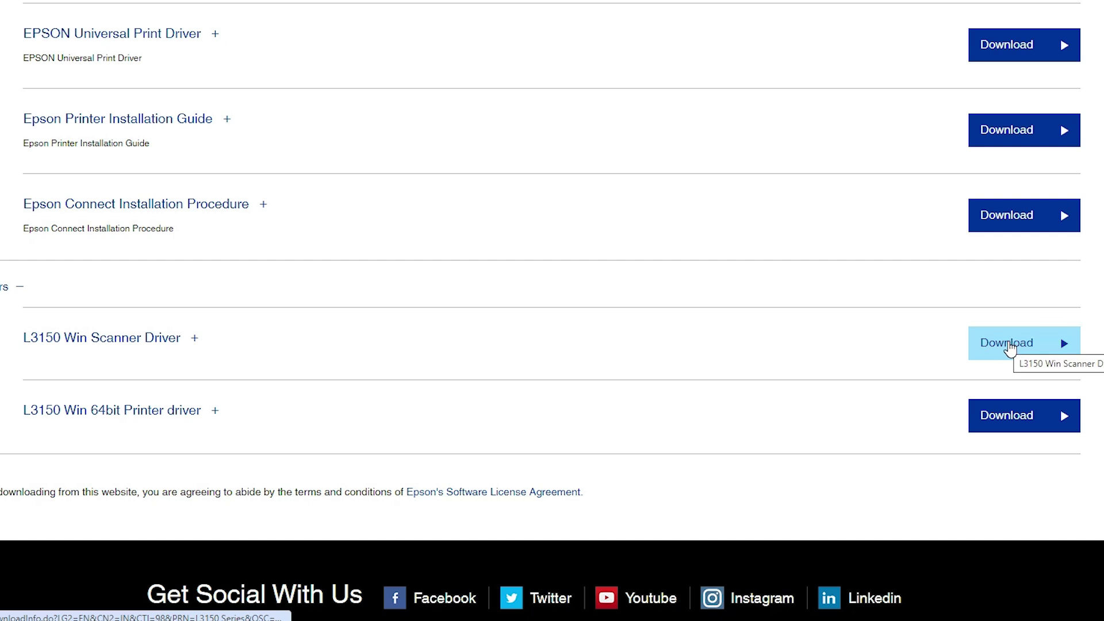
pyautogui.rightClick(1003, 347)
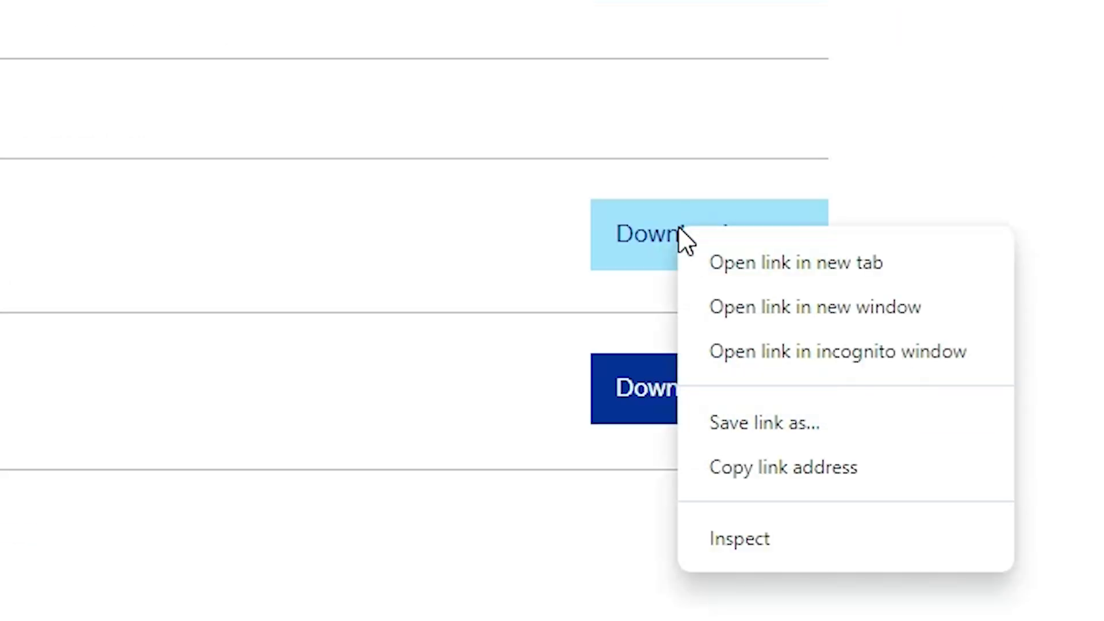
pyautogui.click(796, 271)
pyautogui.click(388, 9)
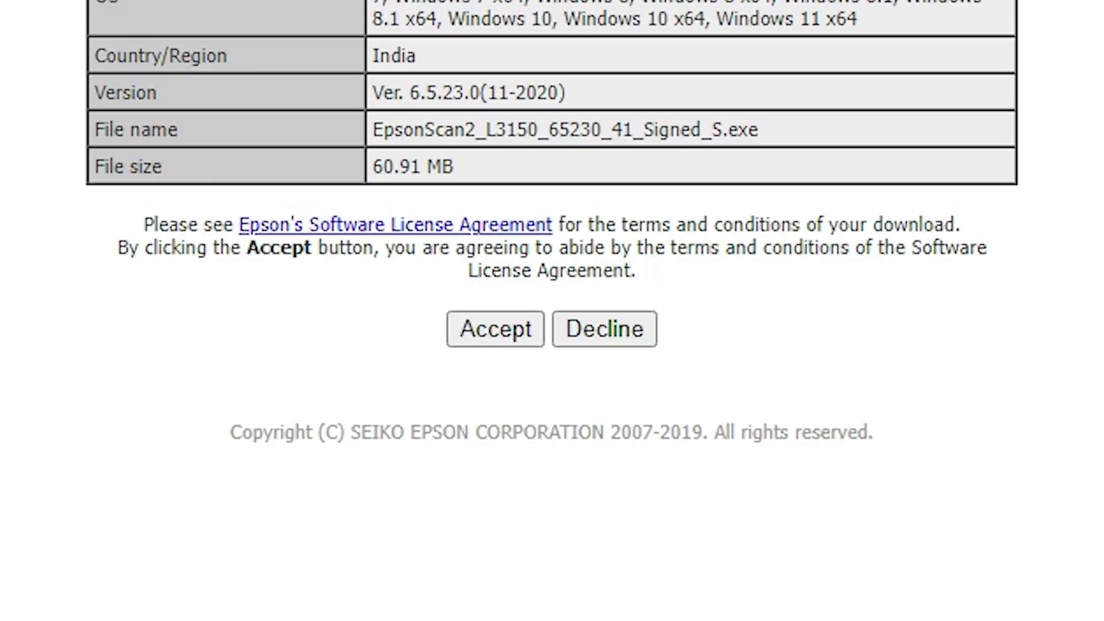
pyautogui.click(509, 331)
pyautogui.click(946, 103)
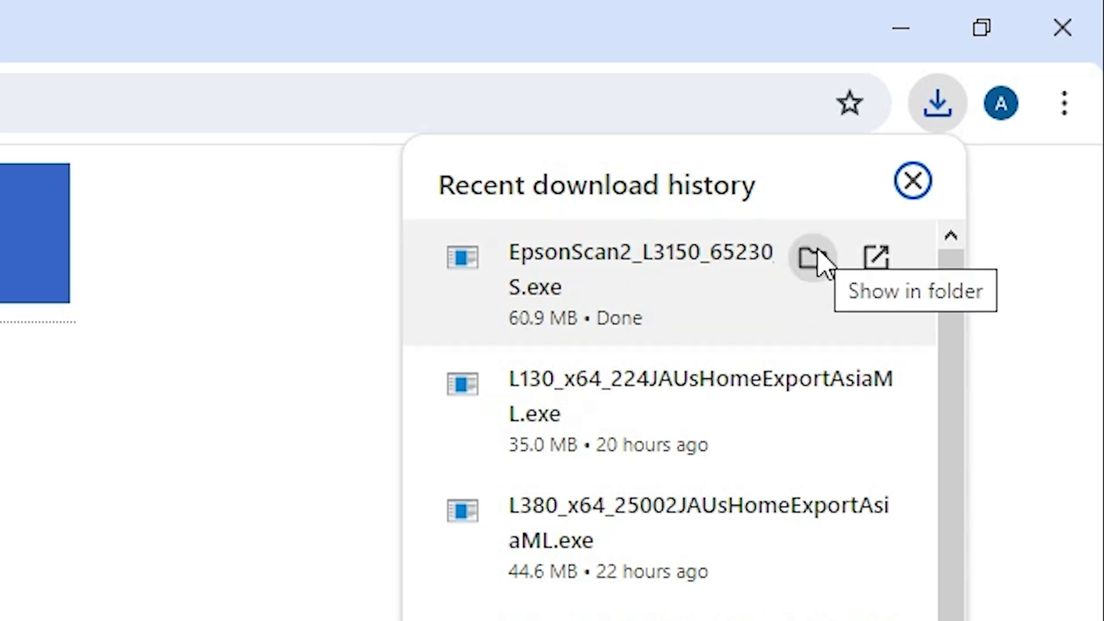
# Move EpsonScan2_L3150_65230_41_Signed_S.exe from the Downloads folder onto the desktop.
pyautogui.click(819, 257)
pyautogui.click(903, 30)
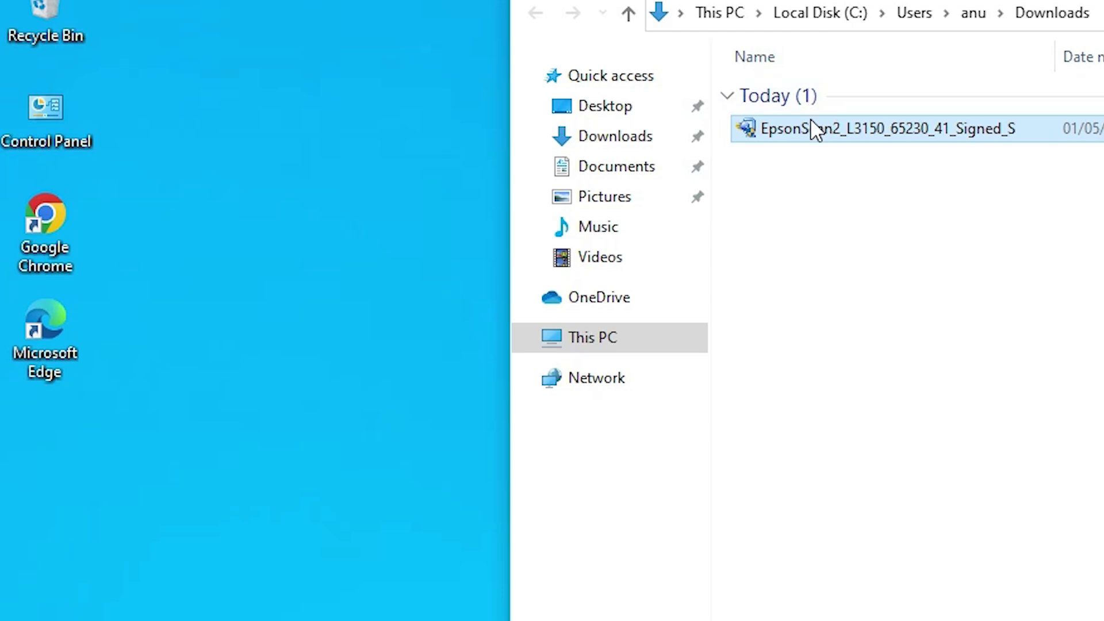
pyautogui.moveTo(815, 130); pyautogui.dragTo(52, 440)
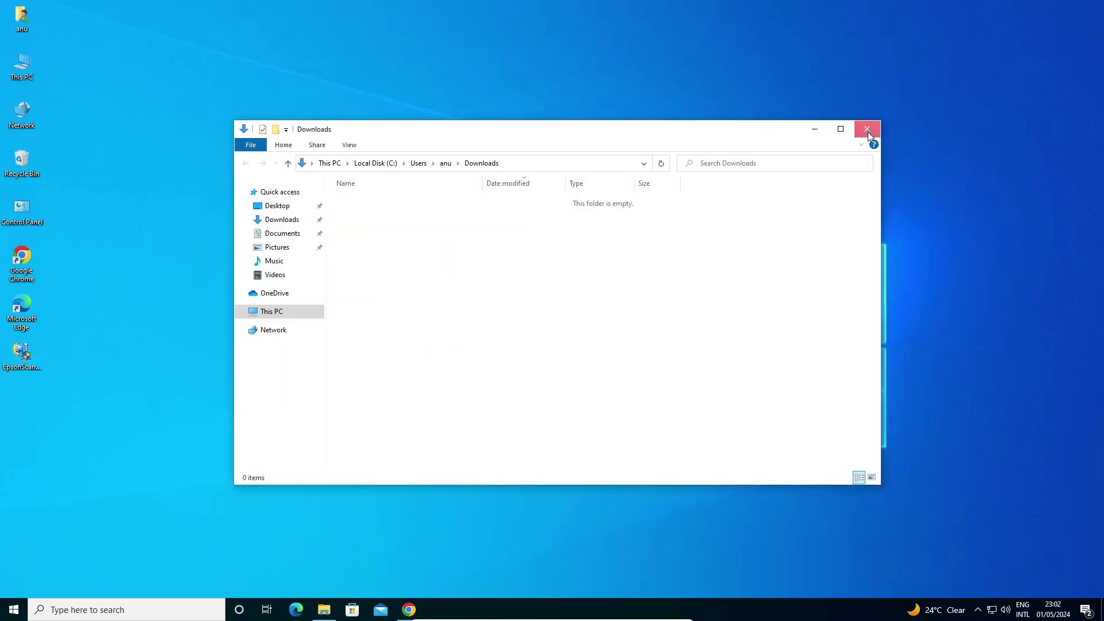
pyautogui.click(867, 130)
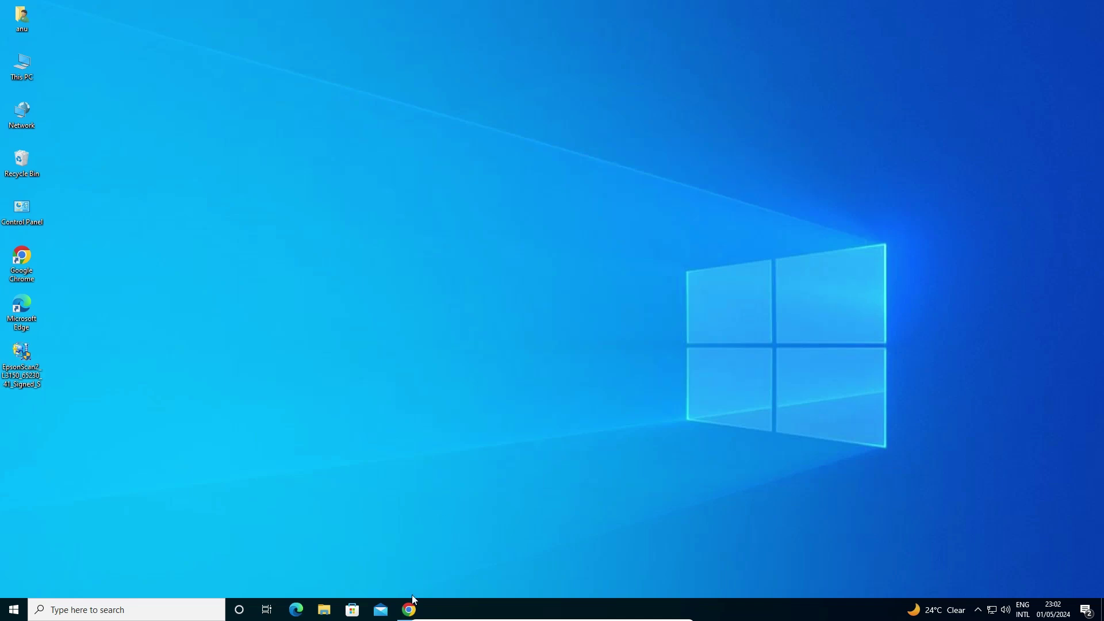
# Accept the licence and download L3150_x64_26201JAUsHomeExportAsiaML.exe (31.9 MB), the Win 64bit printer driver.
pyautogui.click(410, 612)
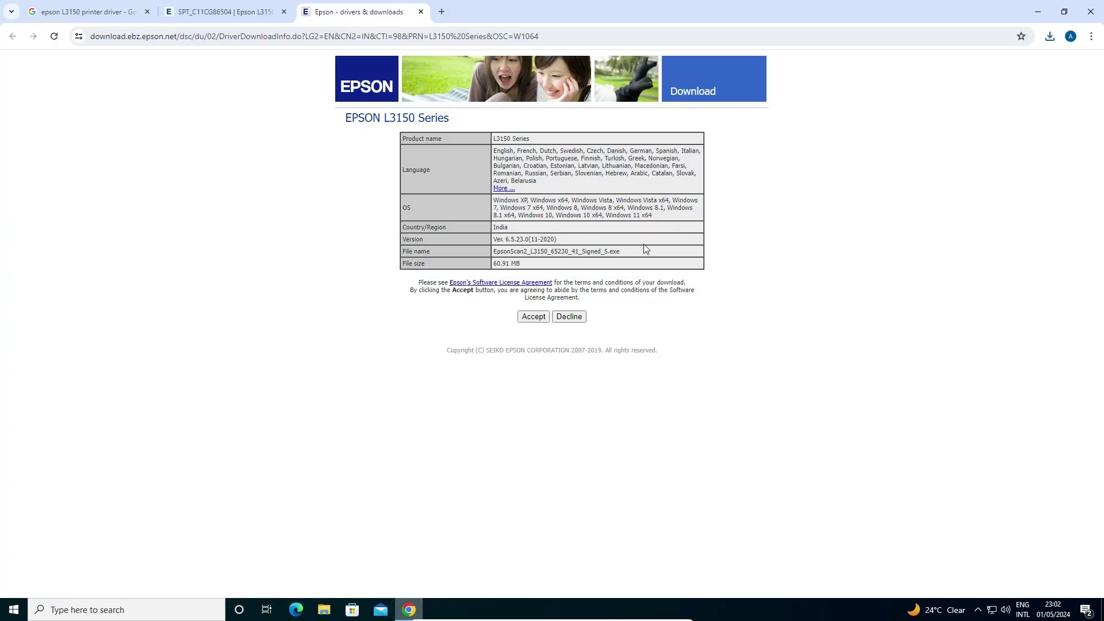
pyautogui.click(422, 12)
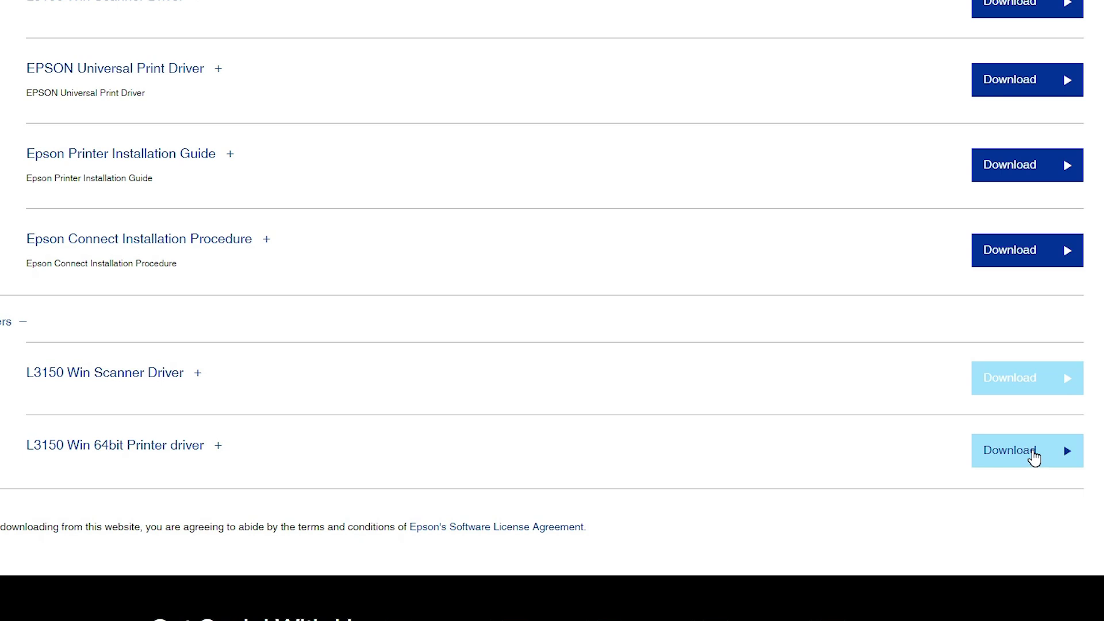
pyautogui.click(1034, 456)
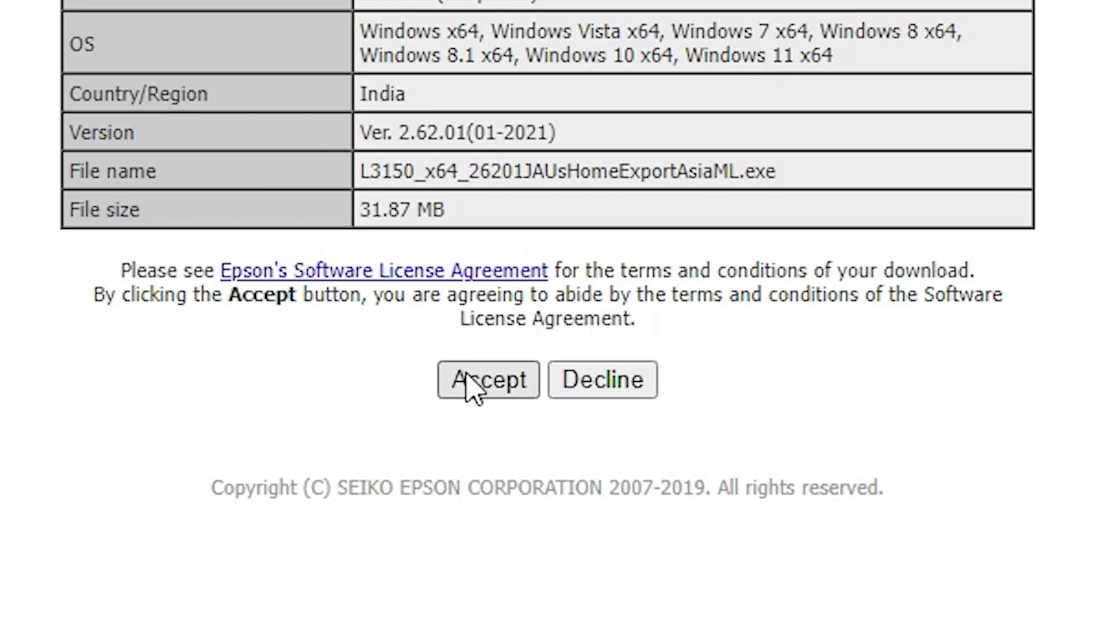
pyautogui.click(501, 404)
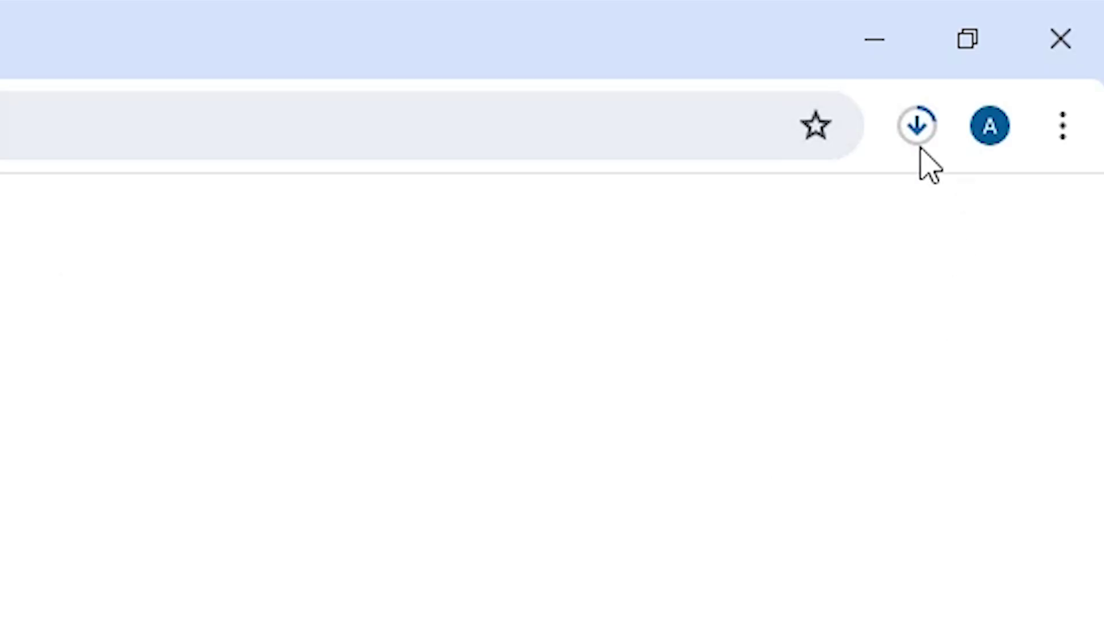
pyautogui.click(925, 162)
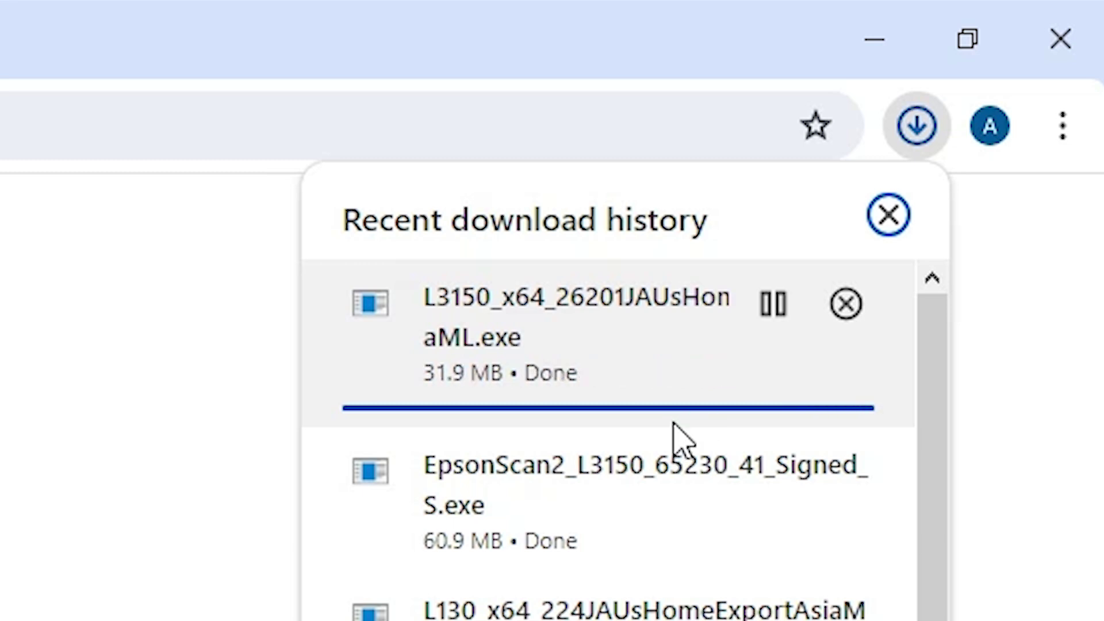
# Move L3150_x64_26201JAUsHomeExportAsiaML.exe from the Downloads folder onto the desktop.
pyautogui.click(915, 144)
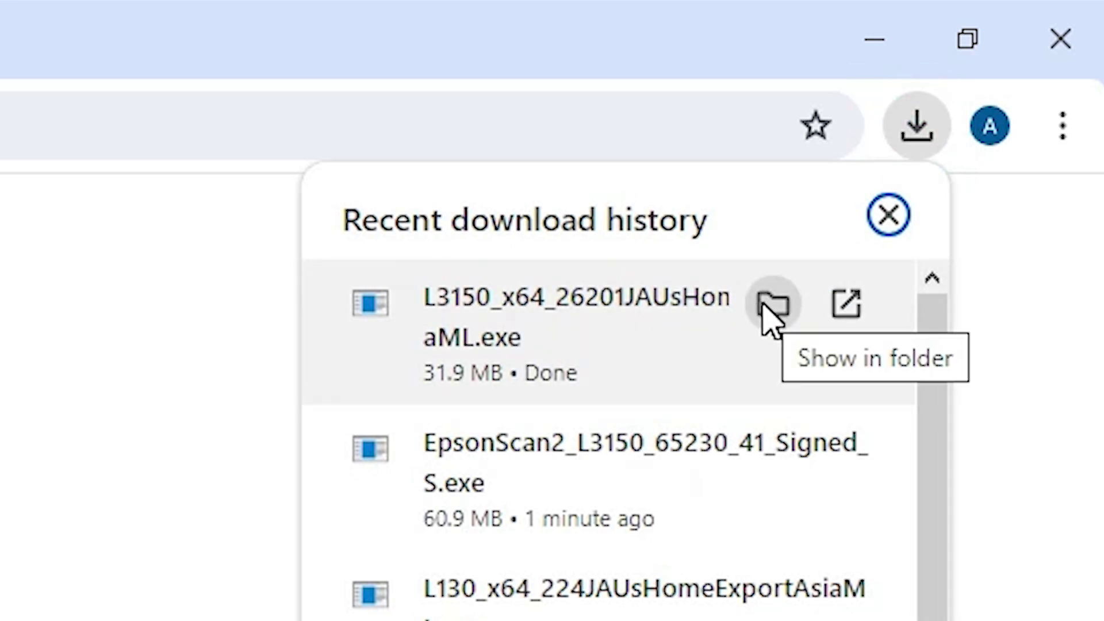
pyautogui.click(771, 304)
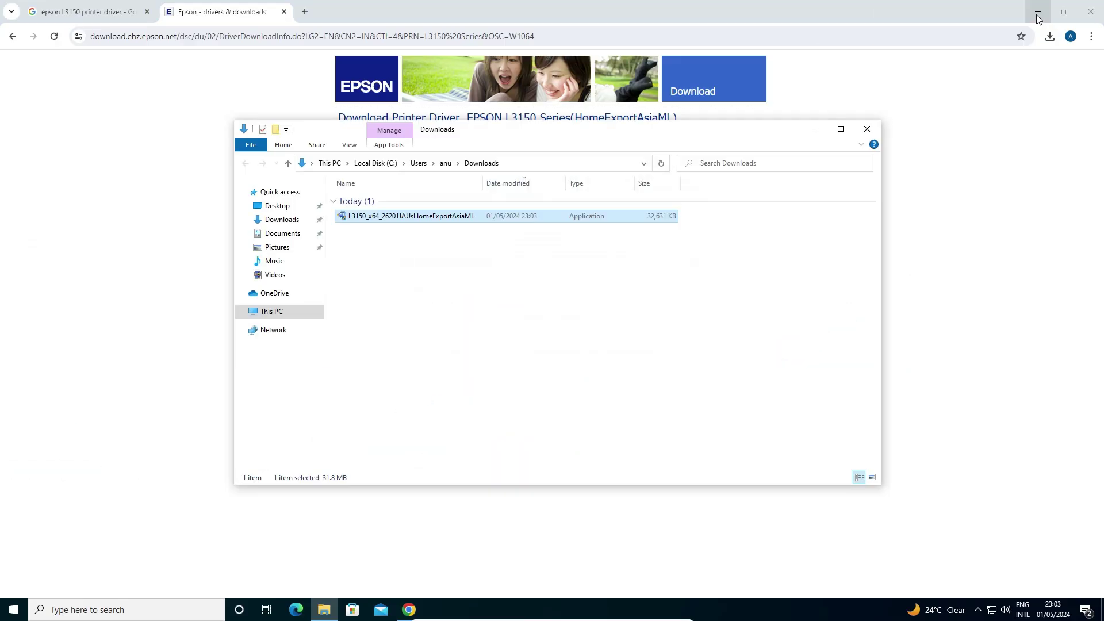
pyautogui.click(874, 39)
pyautogui.moveTo(373, 219); pyautogui.dragTo(29, 450)
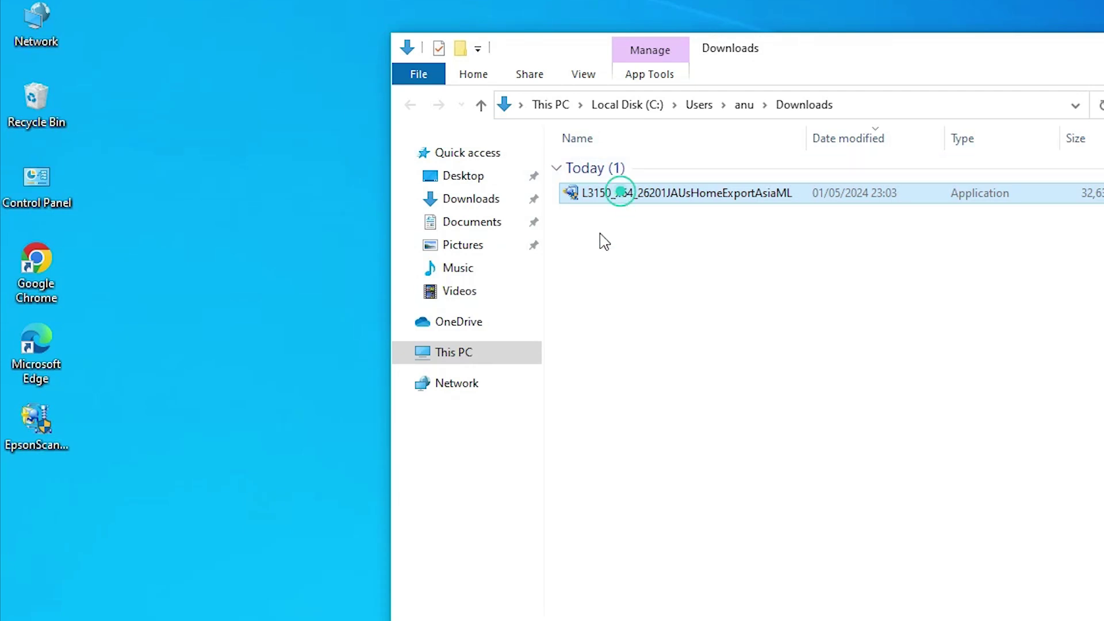
pyautogui.moveTo(50, 584); pyautogui.dragTo(50, 584)
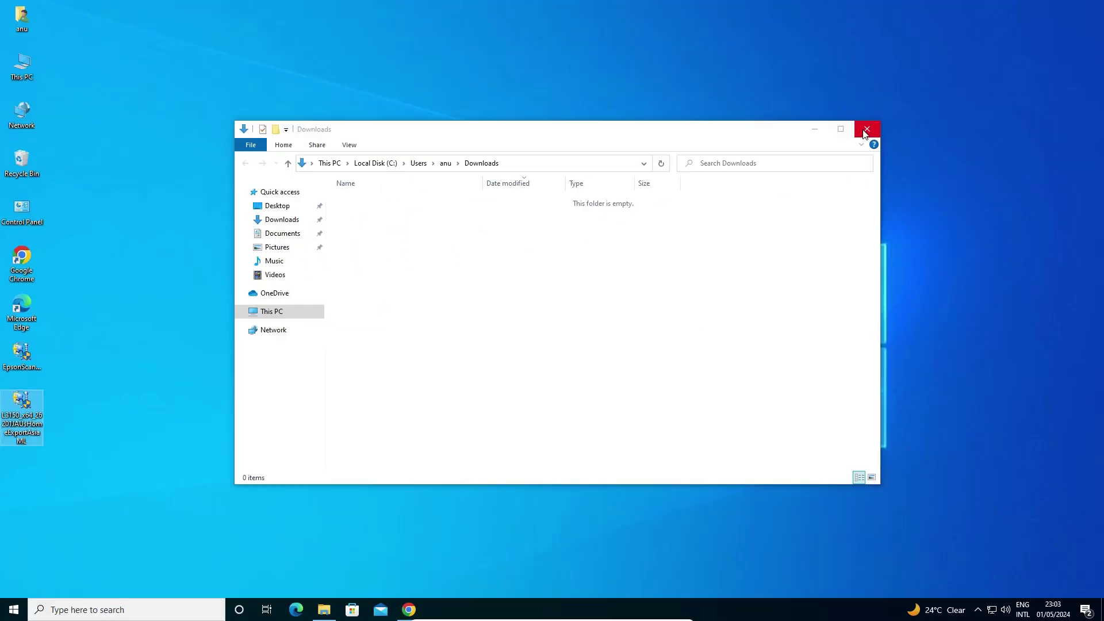
pyautogui.click(866, 128)
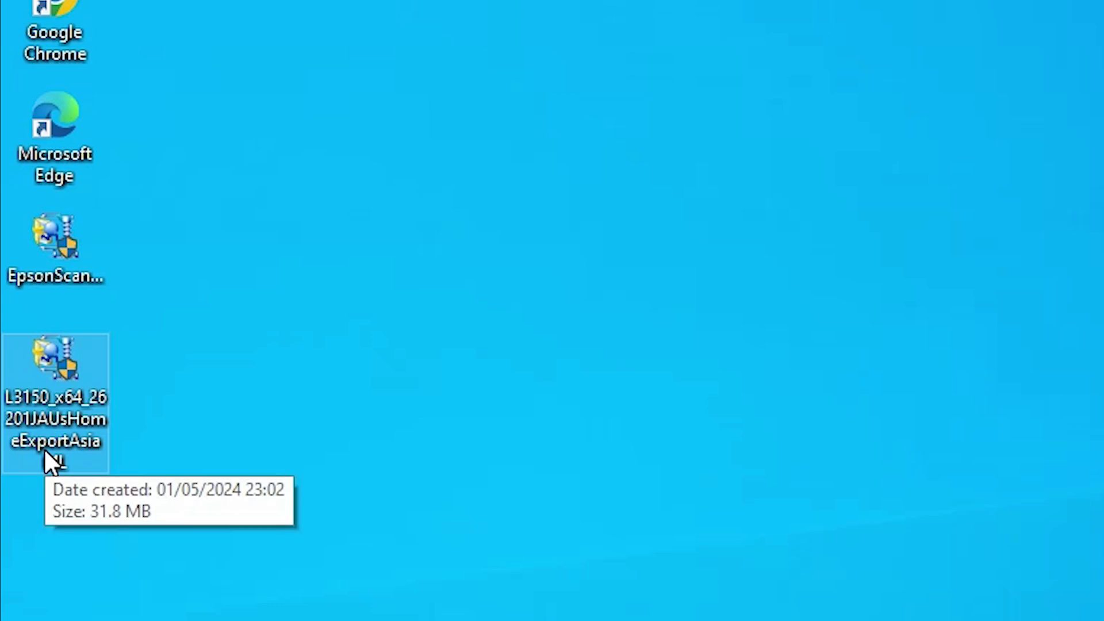
# Extract the L3150 driver installer's files to the default desktop folder.
pyautogui.rightClick(12, 400)
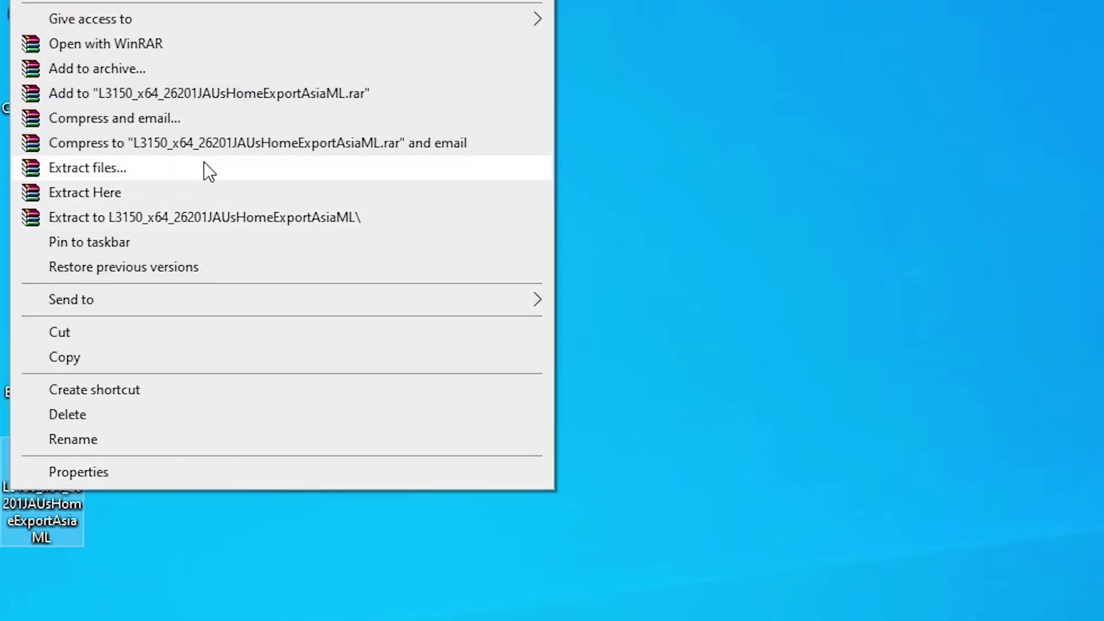
pyautogui.click(144, 168)
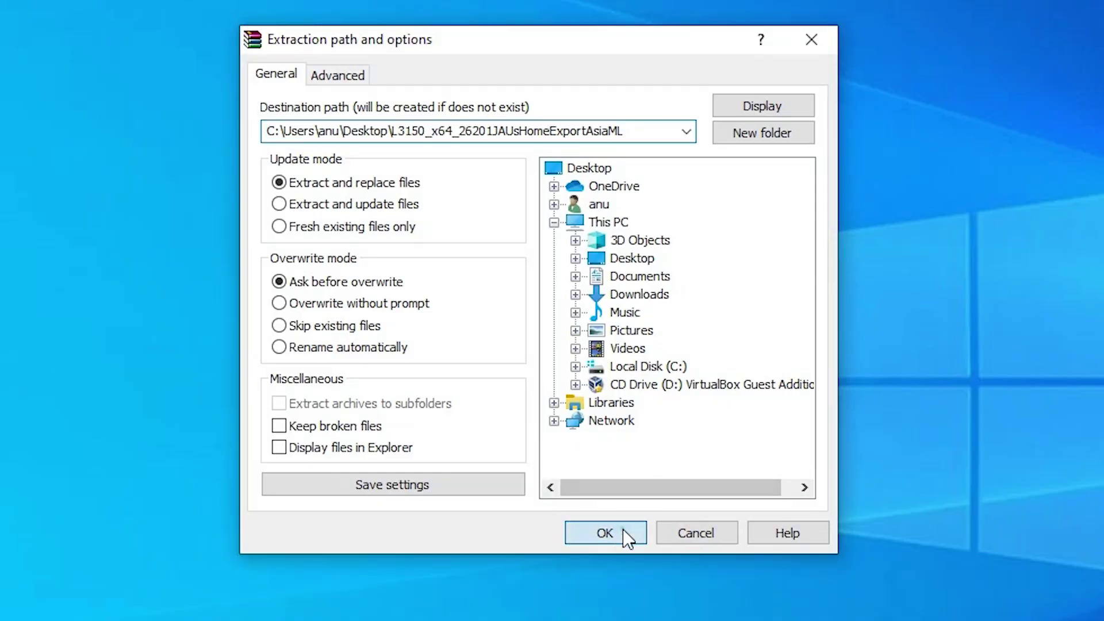
pyautogui.click(623, 529)
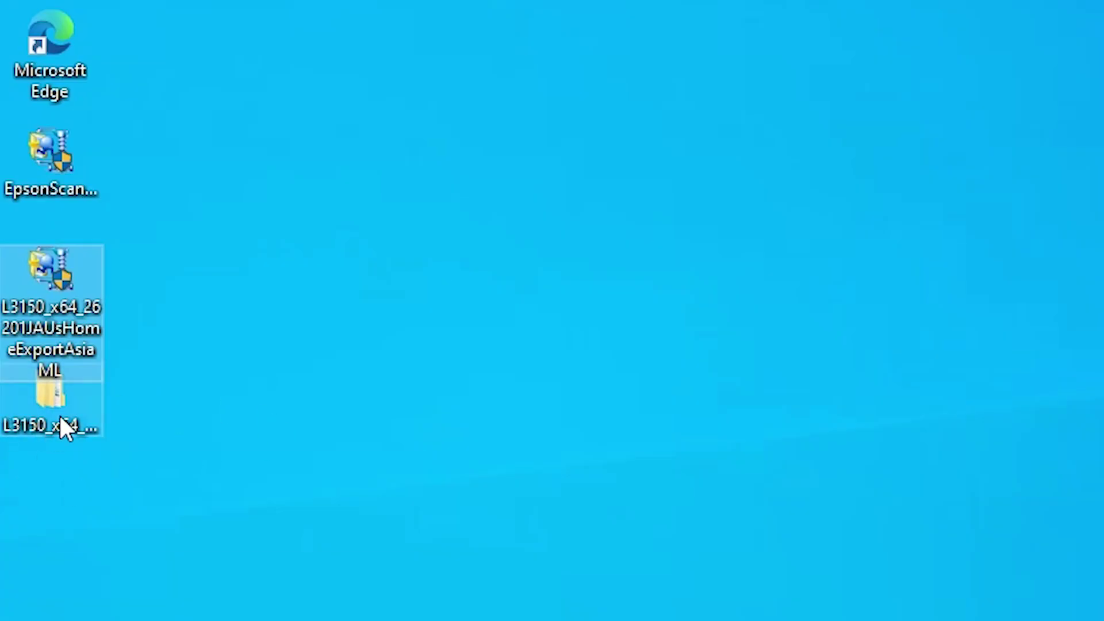
# Browse the extracted L3150 folders down to WINX64 to check the driver files.
pyautogui.doubleClick(61, 411)
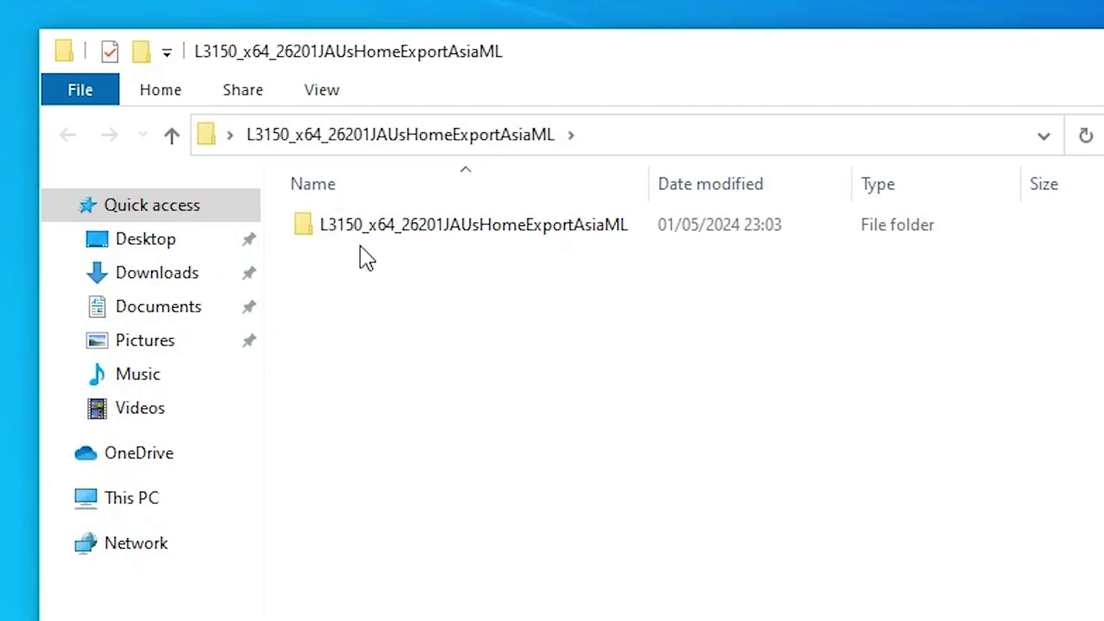
pyautogui.doubleClick(376, 234)
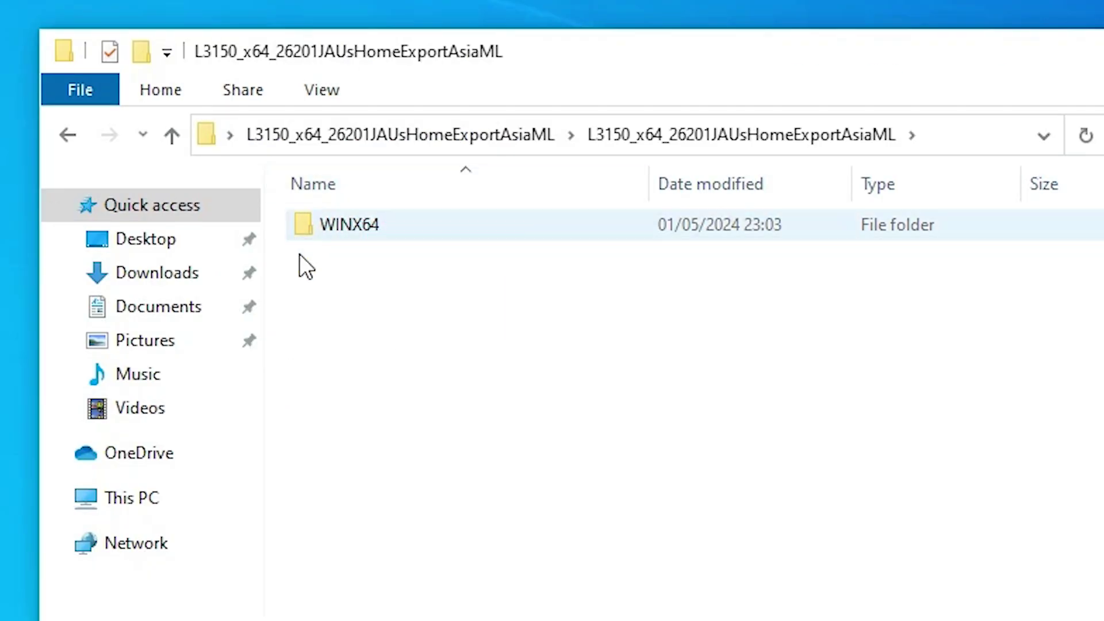
pyautogui.moveTo(505, 226)
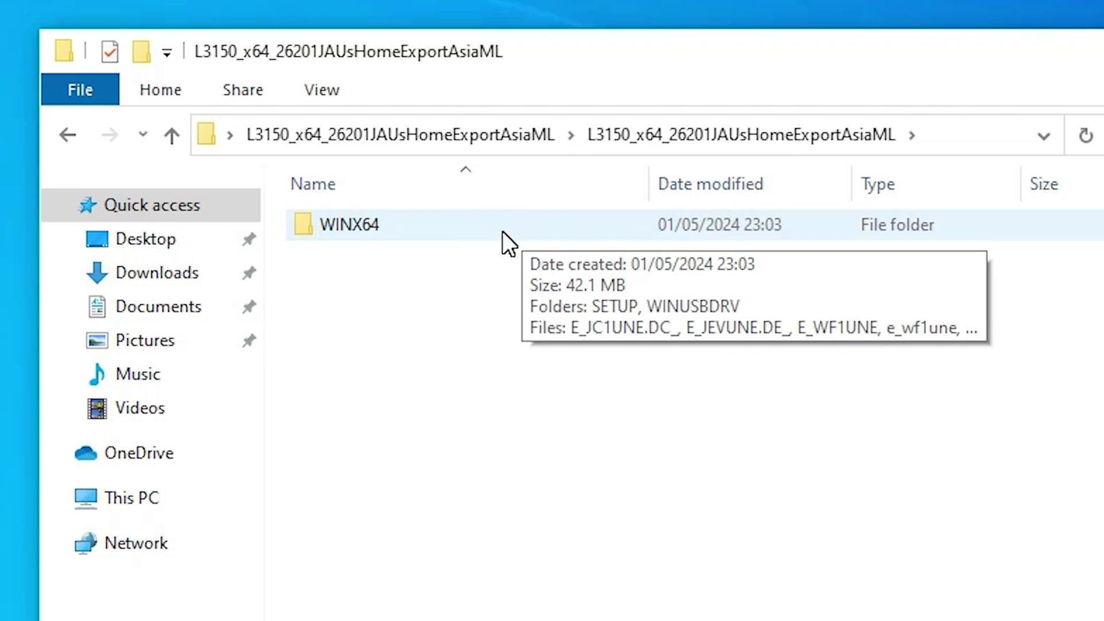
pyautogui.doubleClick(391, 233)
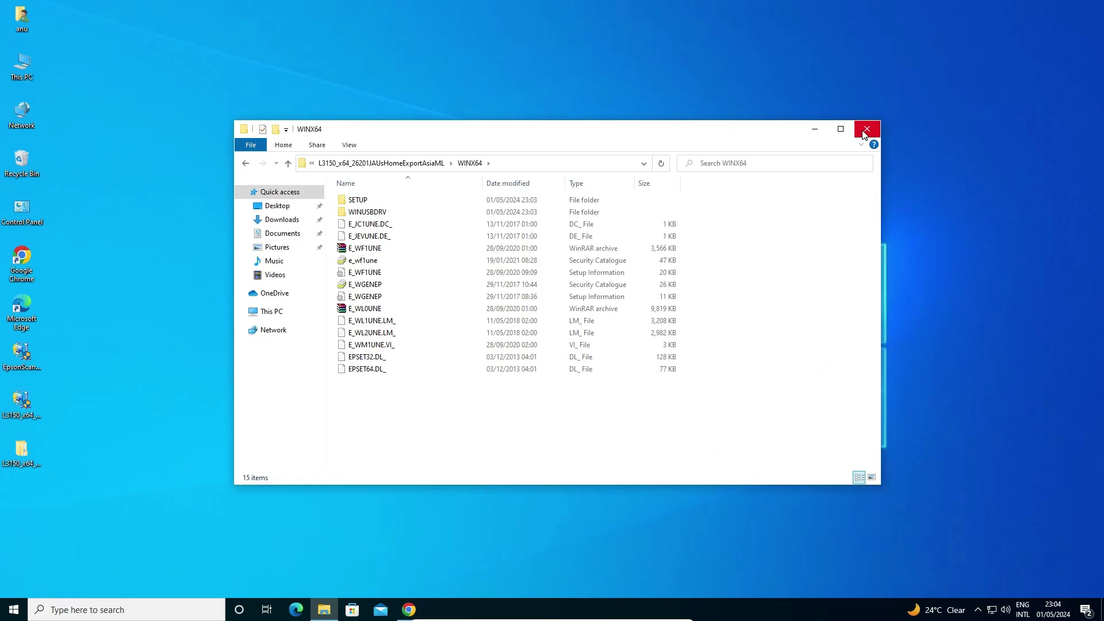
pyautogui.click(867, 129)
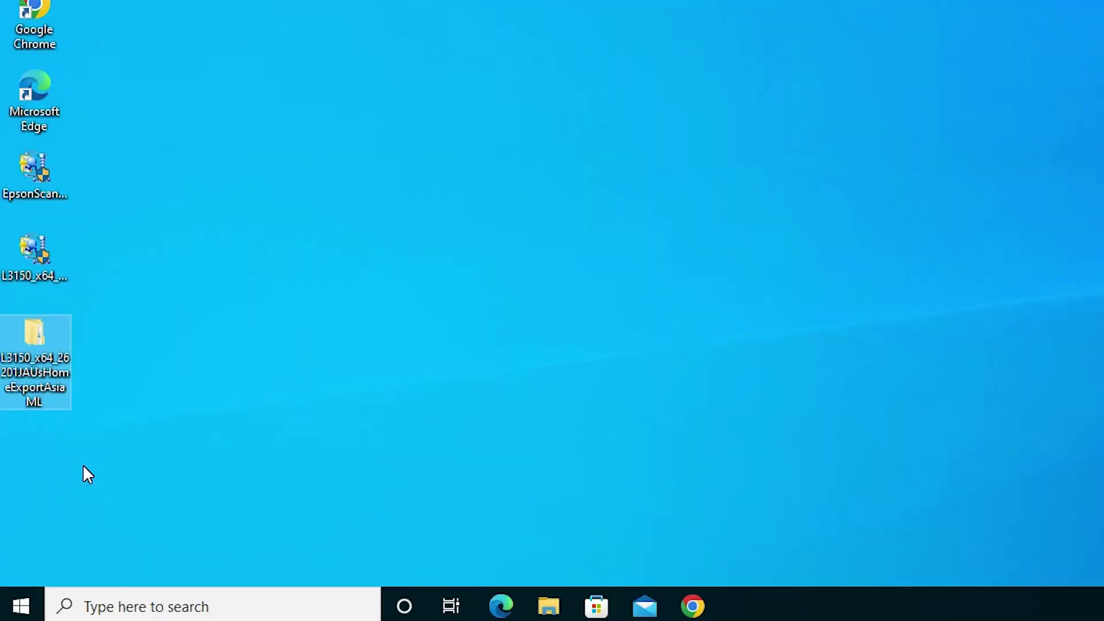
pyautogui.click(51, 260)
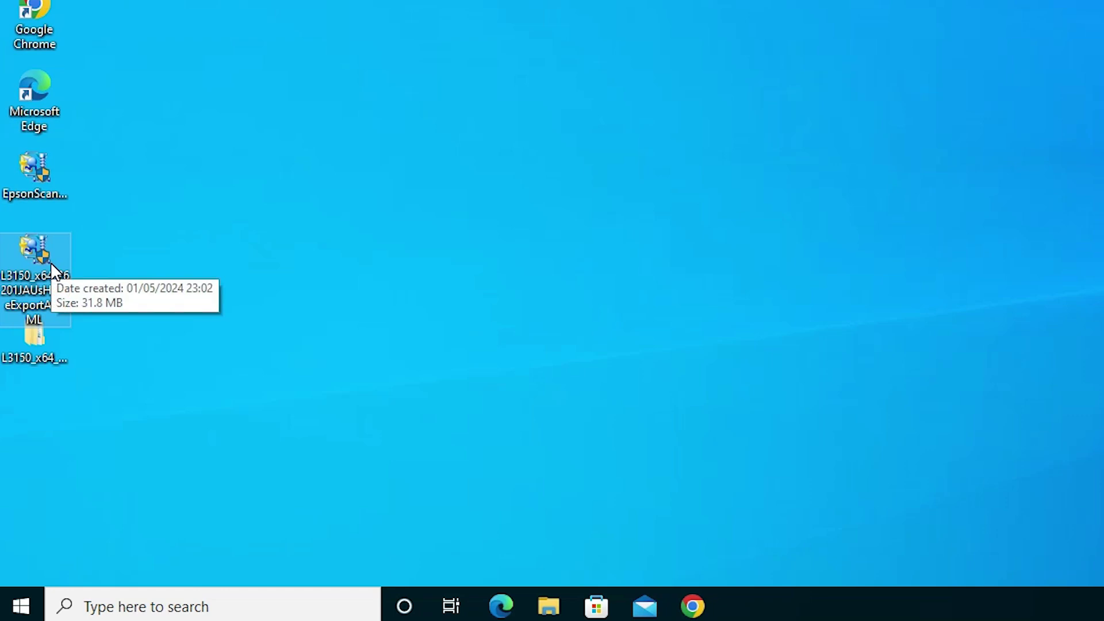
# Open Printers & scanners from Start search and begin adding a printer or scanner.
pyautogui.click(6, 606)
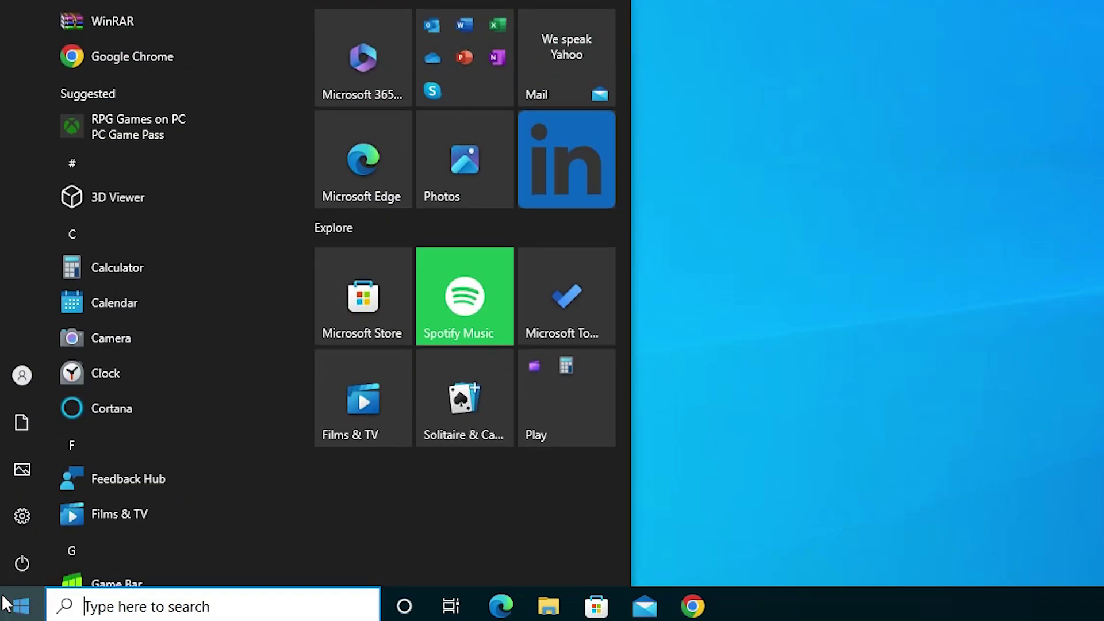
pyautogui.write('p')
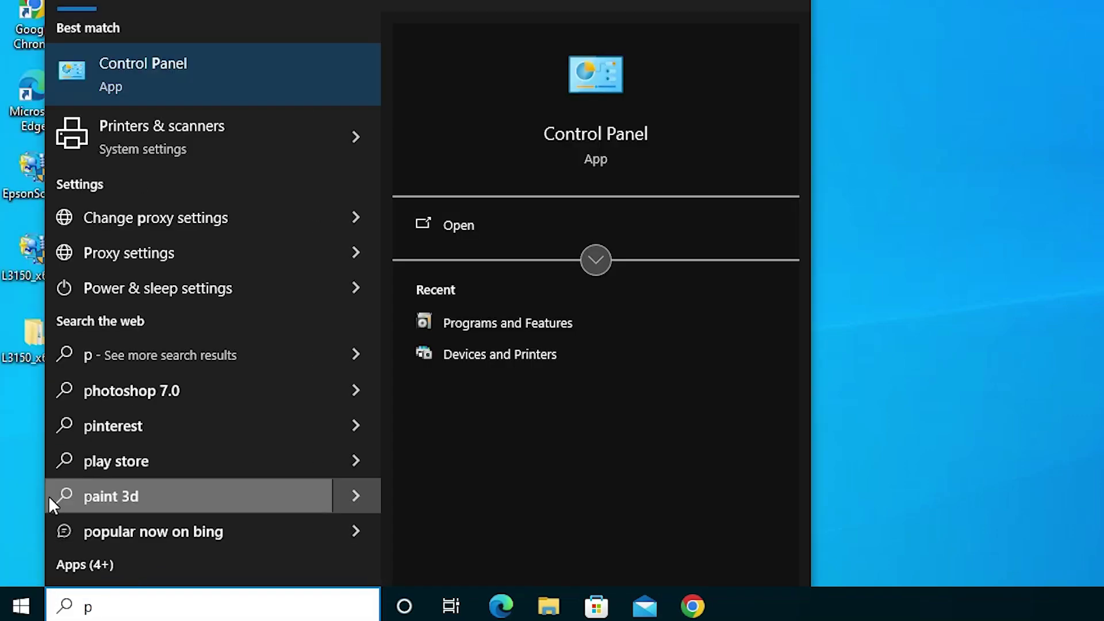
pyautogui.write('r')
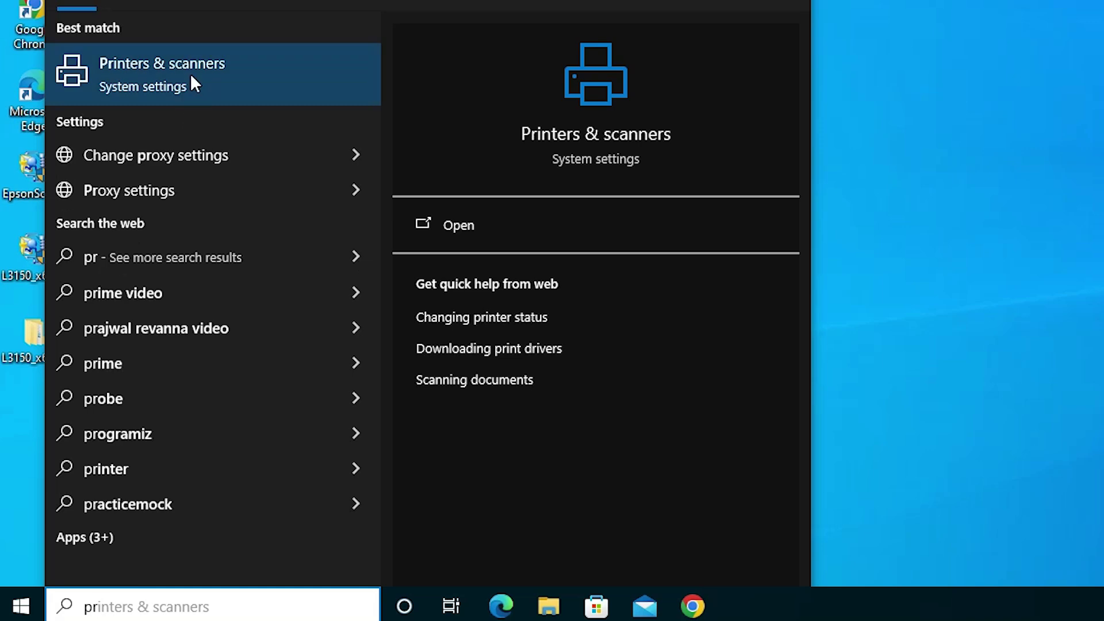
pyautogui.click(191, 76)
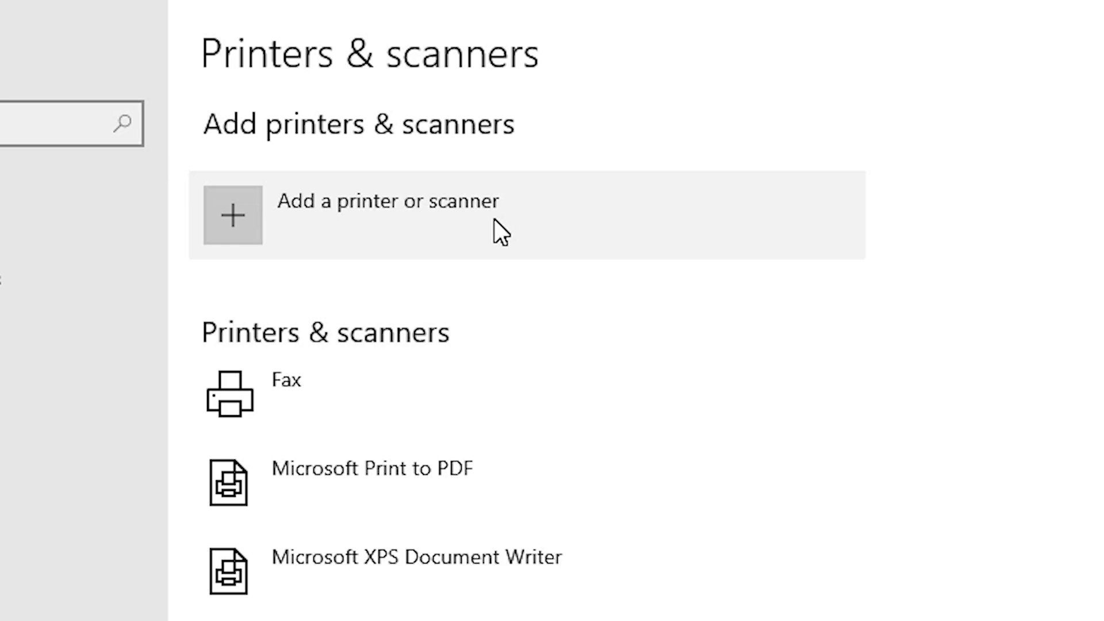
pyautogui.click(316, 206)
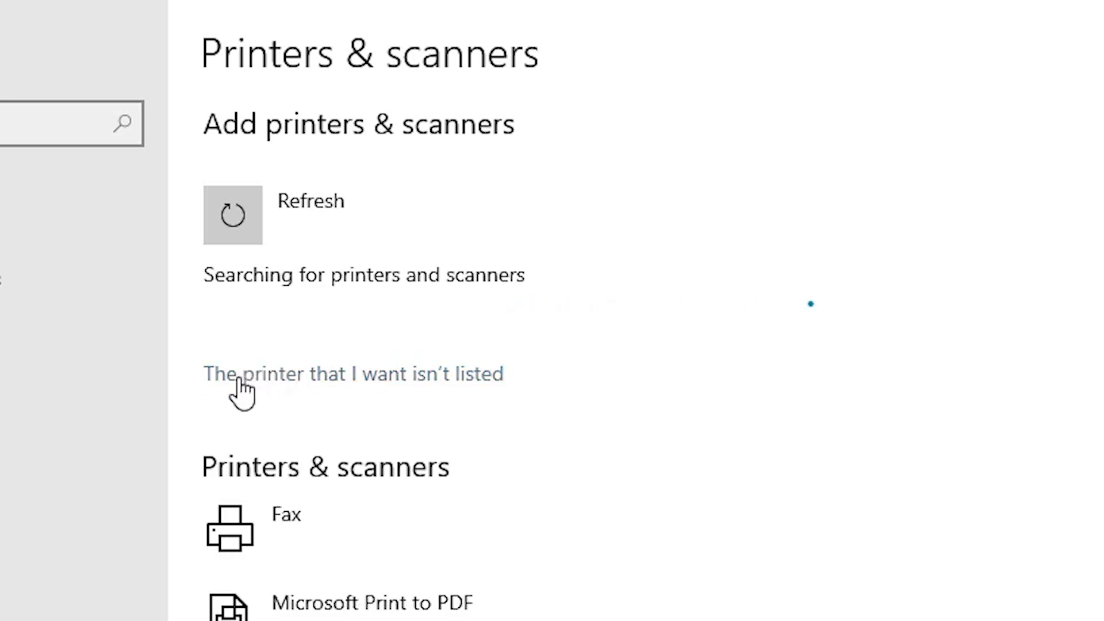
# Add an unlisted local printer with manual settings on existing port USB001.
pyautogui.click(446, 398)
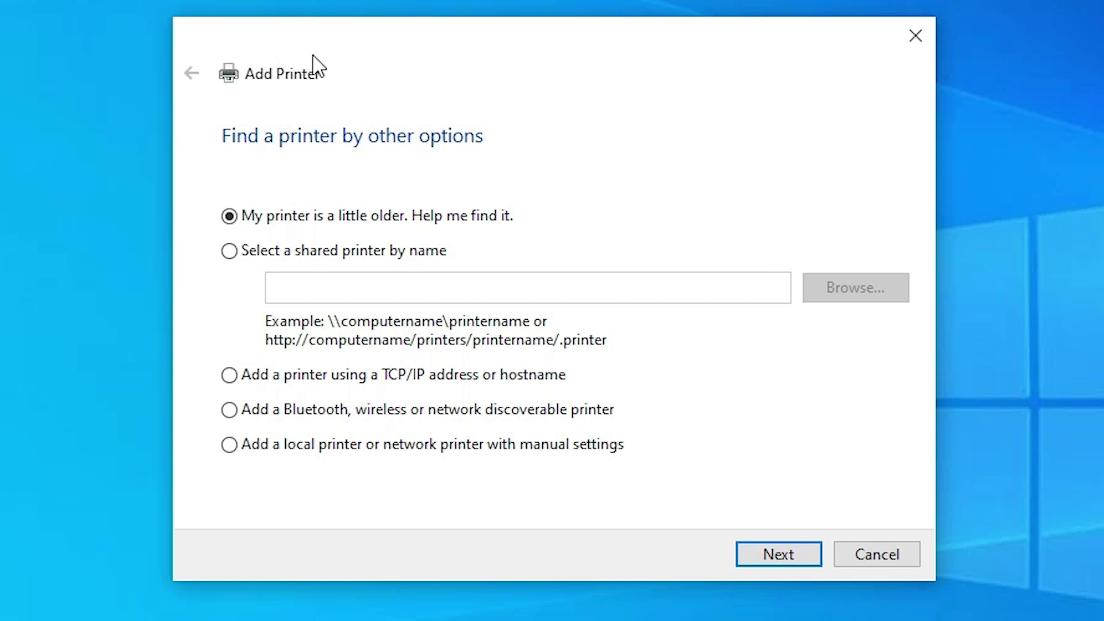
pyautogui.click(331, 453)
pyautogui.click(796, 554)
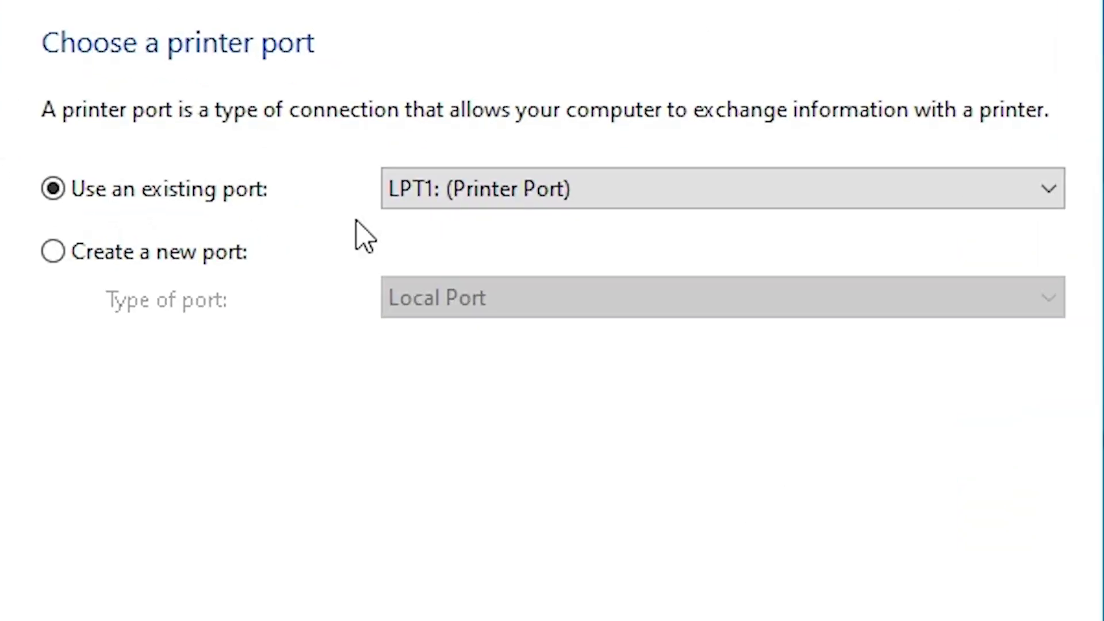
pyautogui.click(521, 197)
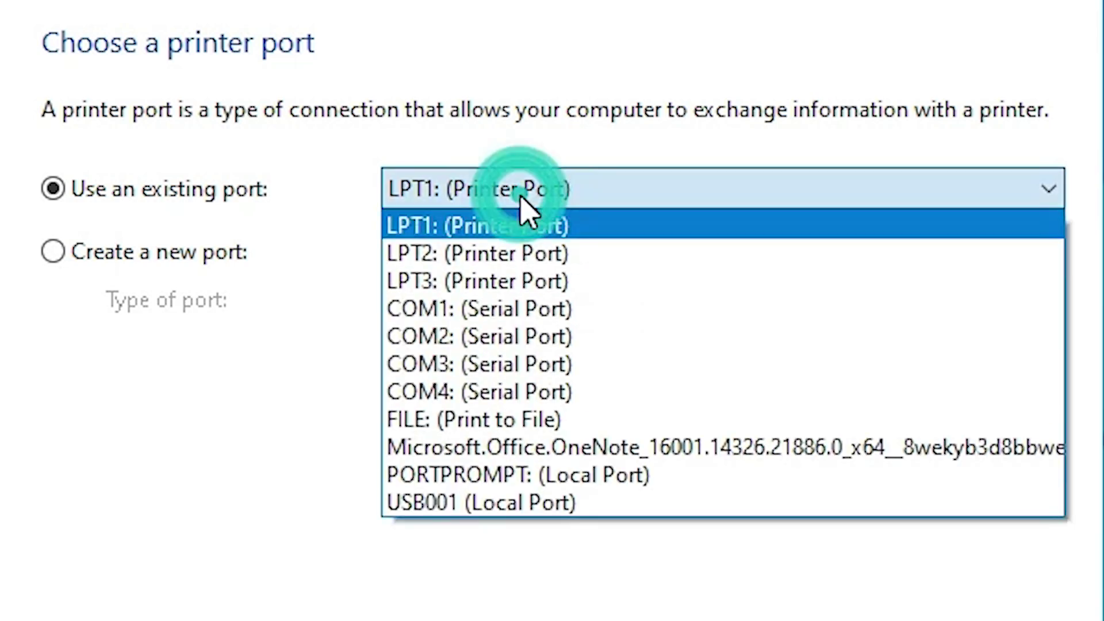
pyautogui.click(510, 506)
pyautogui.click(778, 557)
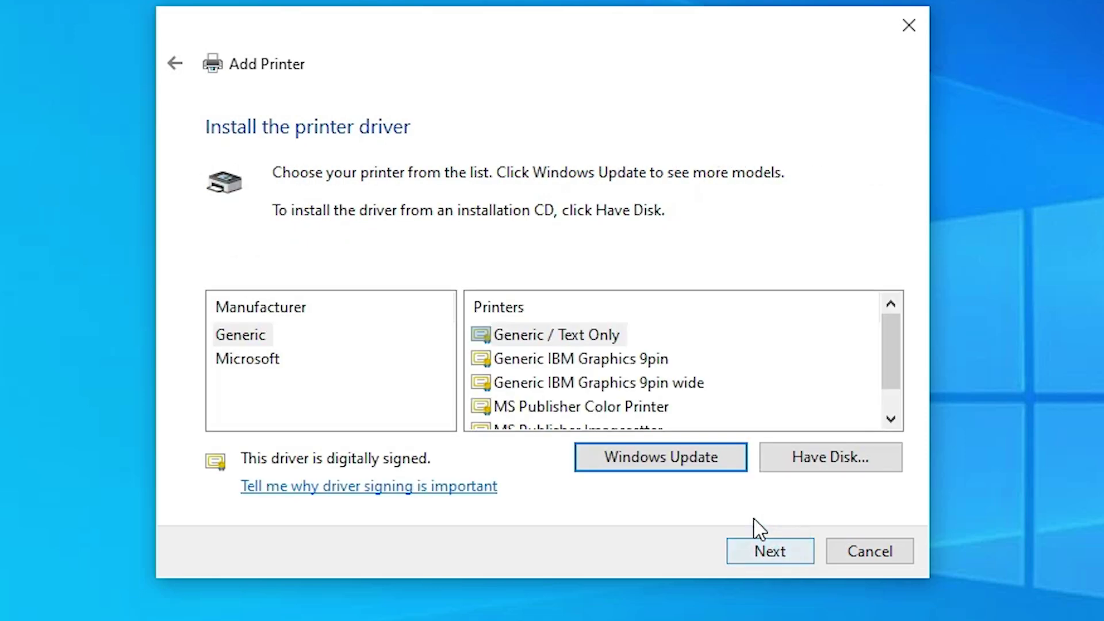
# Install the driver from disk using E_WF1UNE.INF in the extracted L3150 WINX64 folder.
pyautogui.click(890, 462)
pyautogui.click(761, 424)
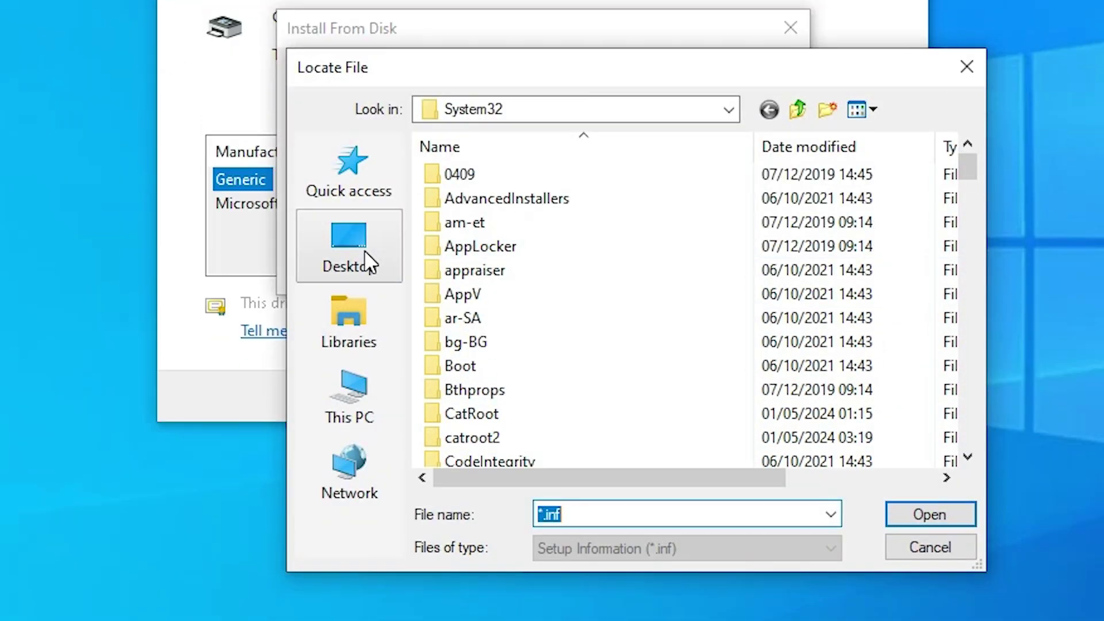
pyautogui.click(353, 404)
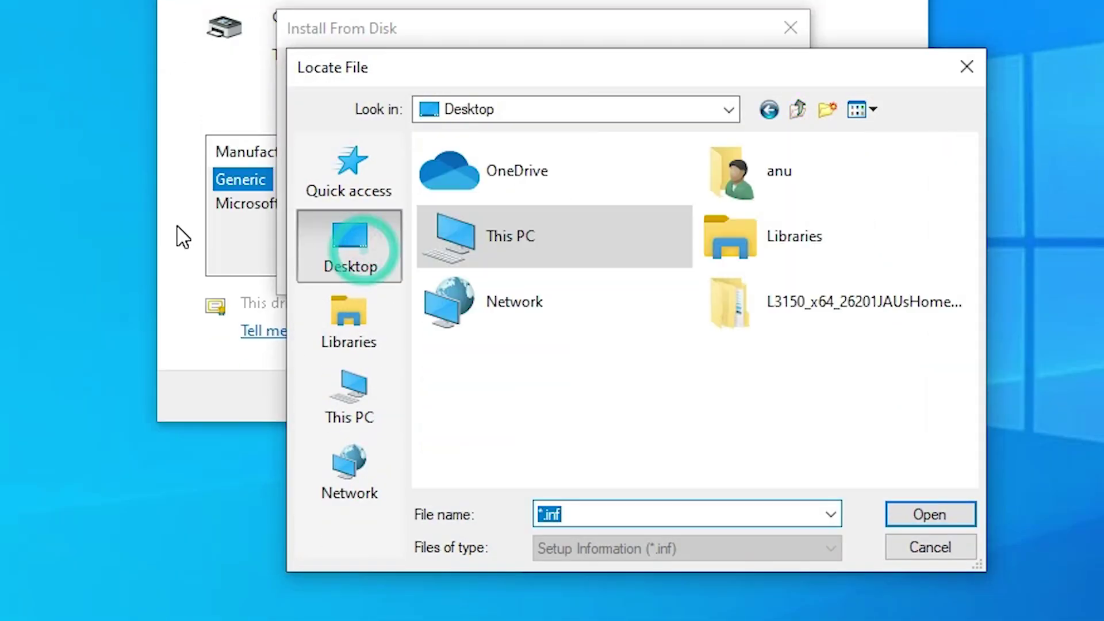
pyautogui.click(811, 304)
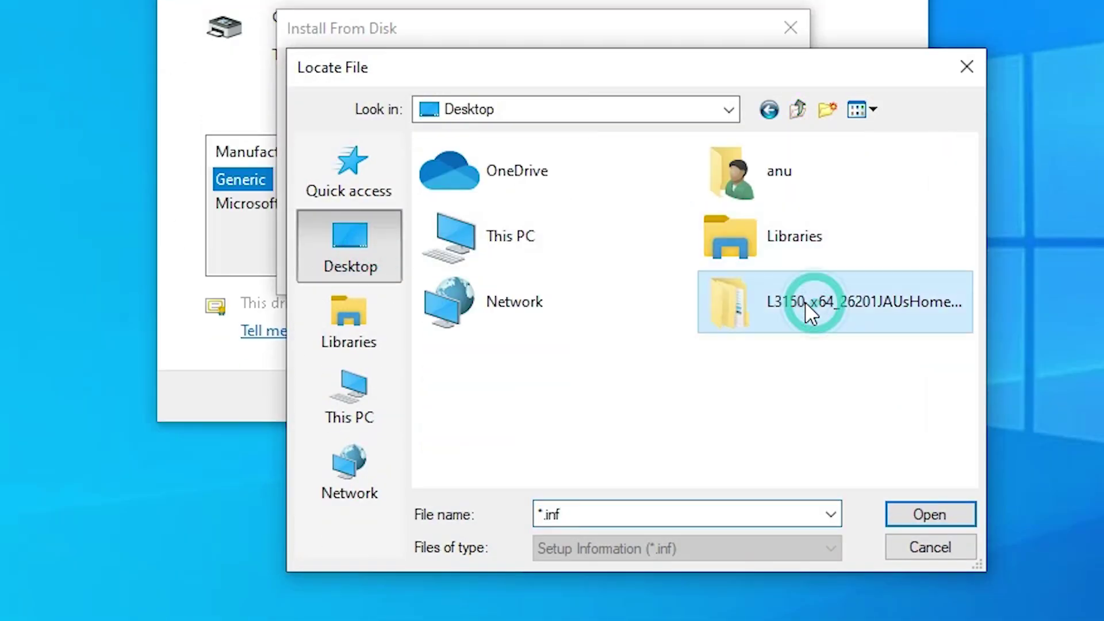
pyautogui.doubleClick(776, 298)
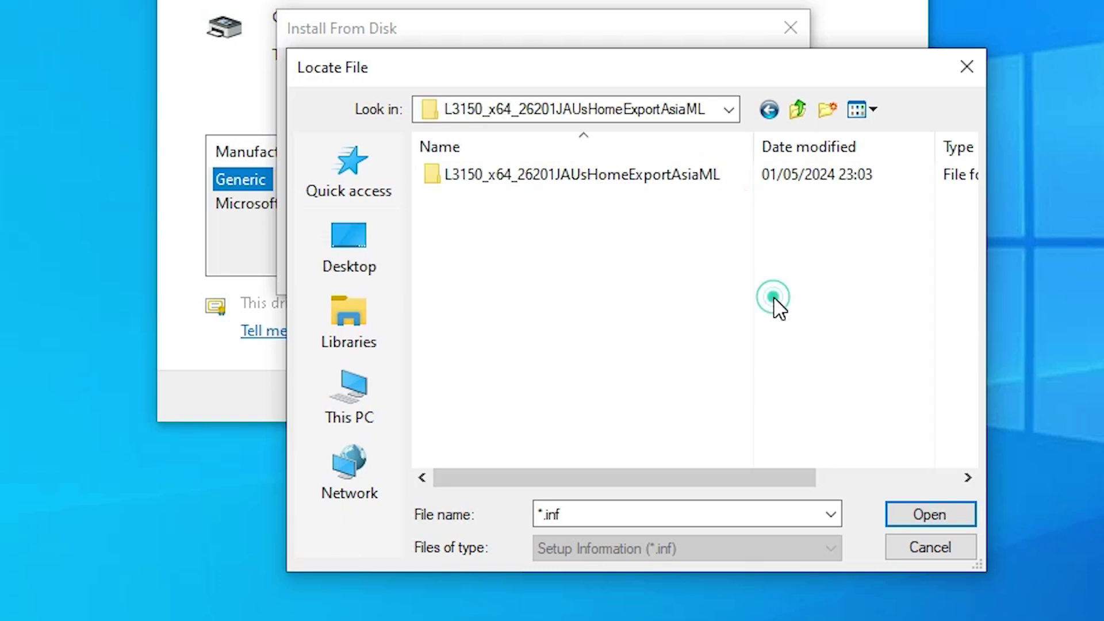
pyautogui.doubleClick(524, 178)
pyautogui.doubleClick(490, 171)
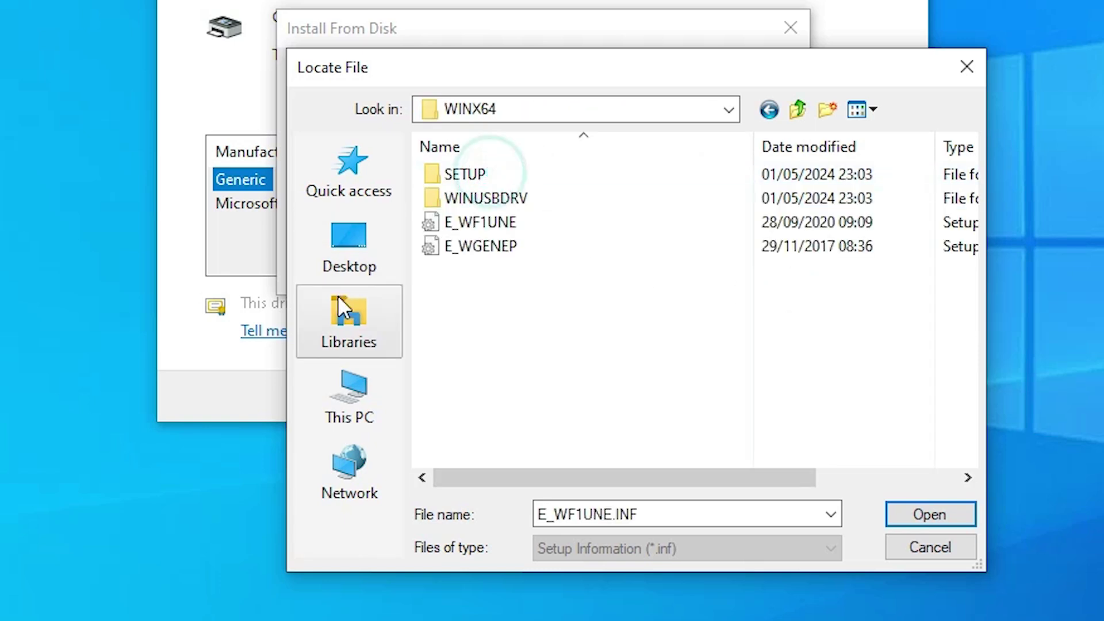
pyautogui.click(520, 222)
pyautogui.click(501, 250)
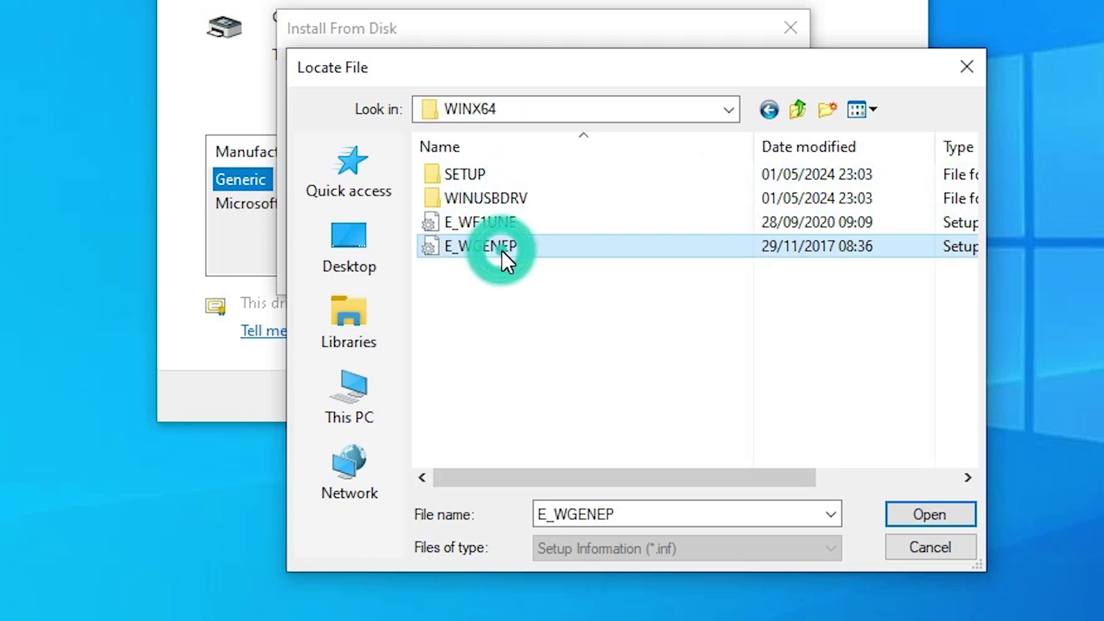
pyautogui.click(482, 229)
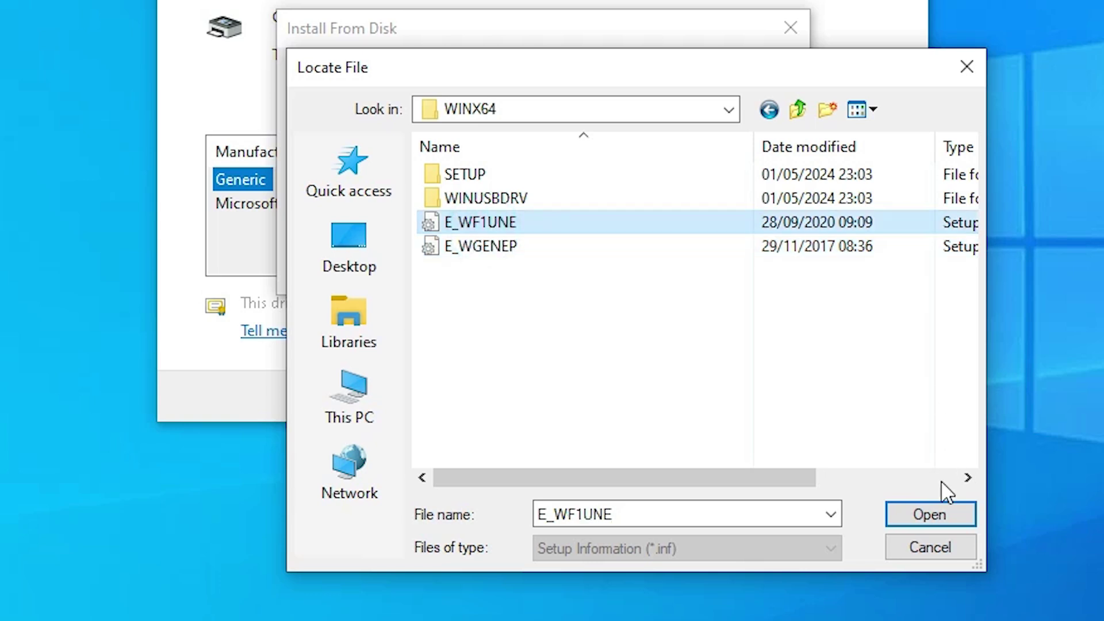
pyautogui.click(933, 509)
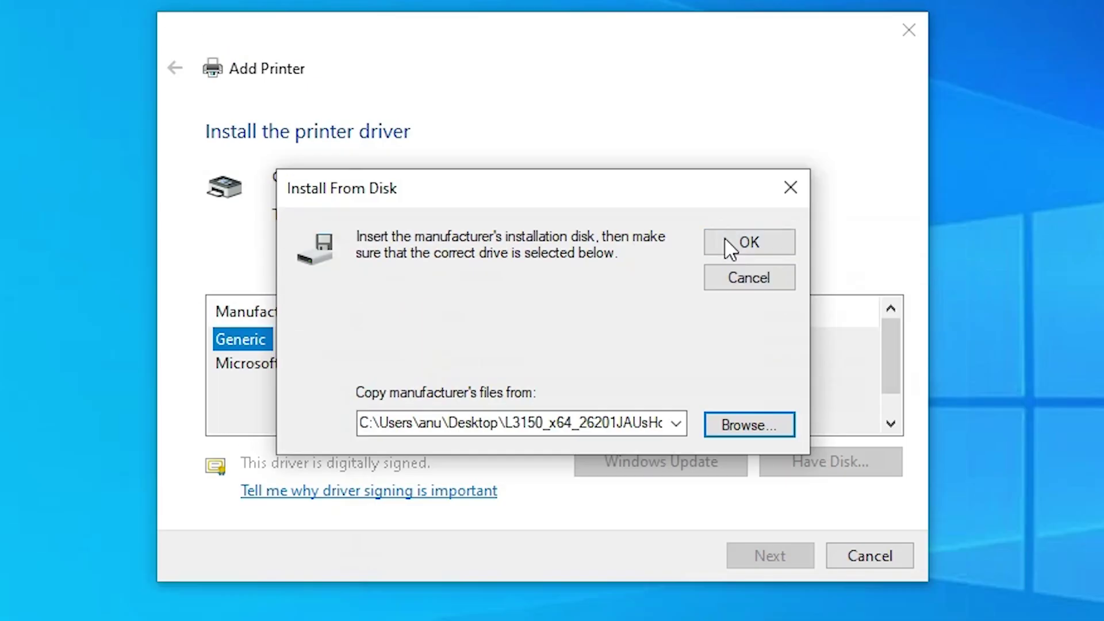
pyautogui.click(725, 241)
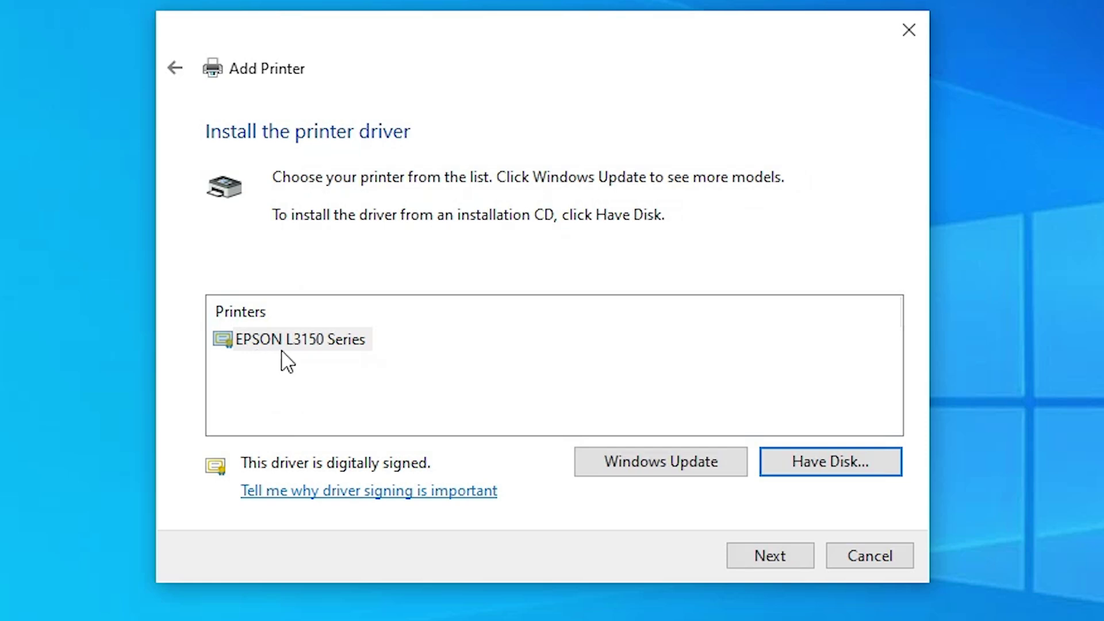
# Choose the EPSON L3150 Series model and shorten its name to 'EPSON L3150'.
pyautogui.click(343, 347)
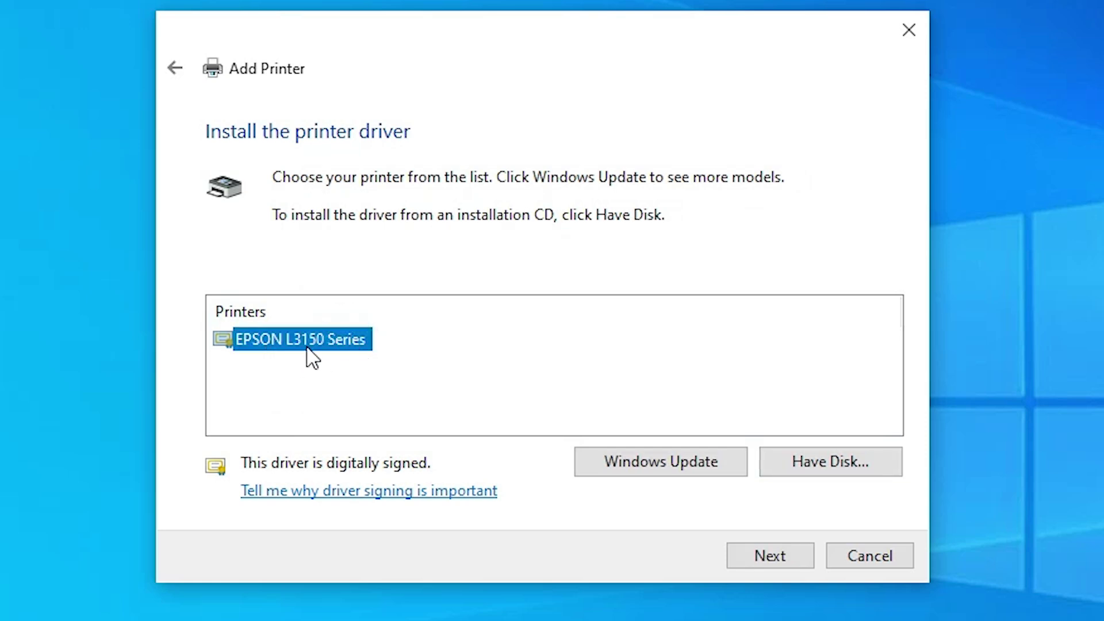
pyautogui.click(784, 556)
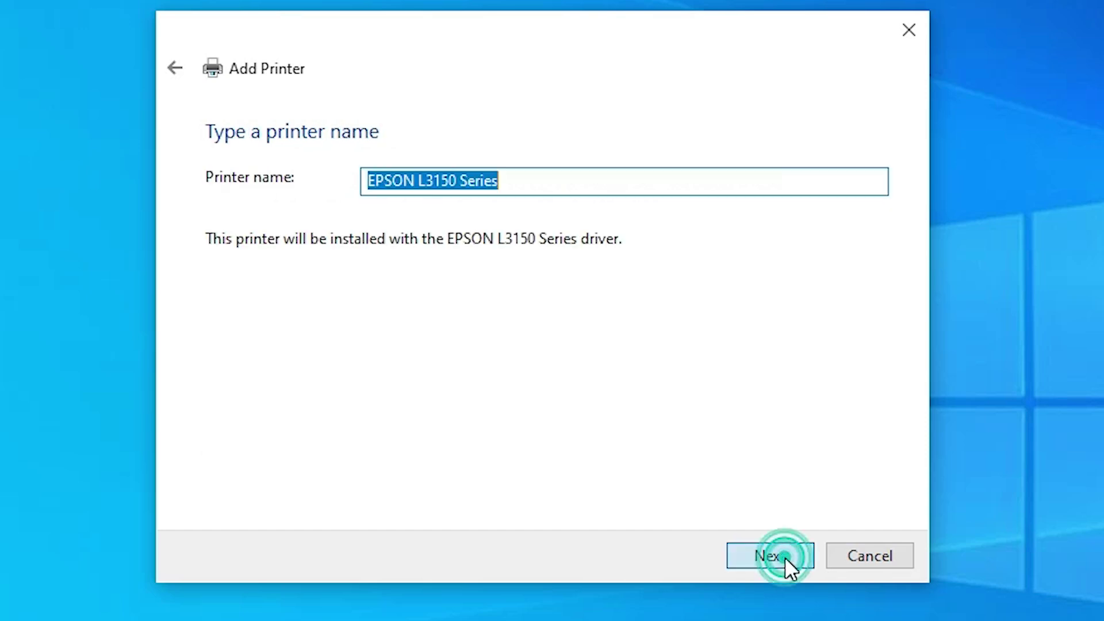
pyautogui.click(510, 175)
pyautogui.doubleClick(462, 180)
pyautogui.press('BackSpace')
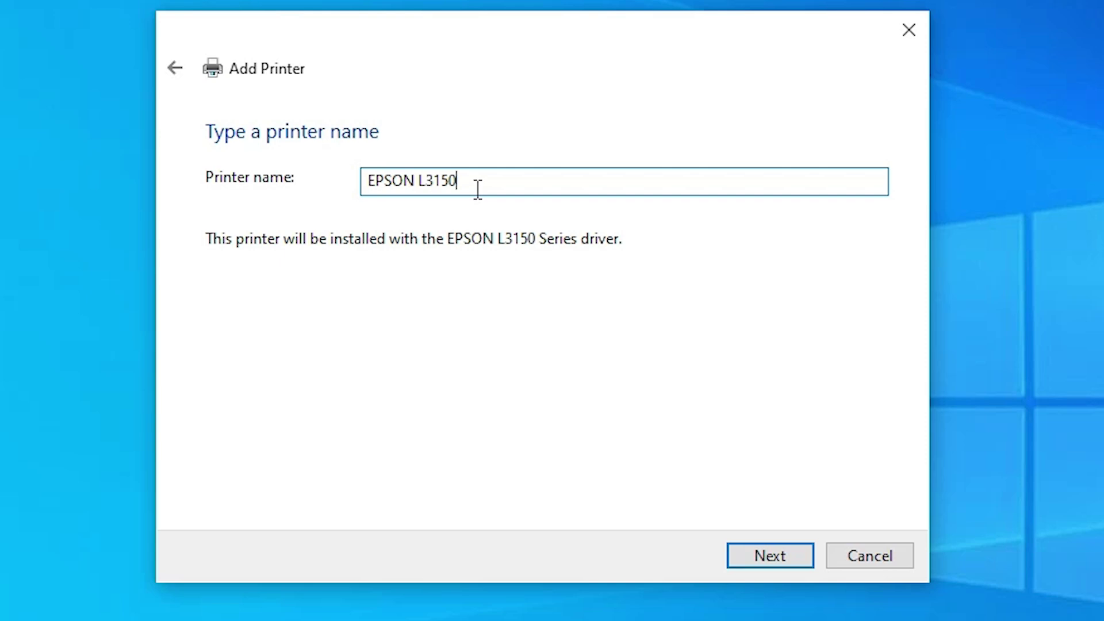
# Install the printer, leave it unshared, and finish the wizard.
pyautogui.click(771, 555)
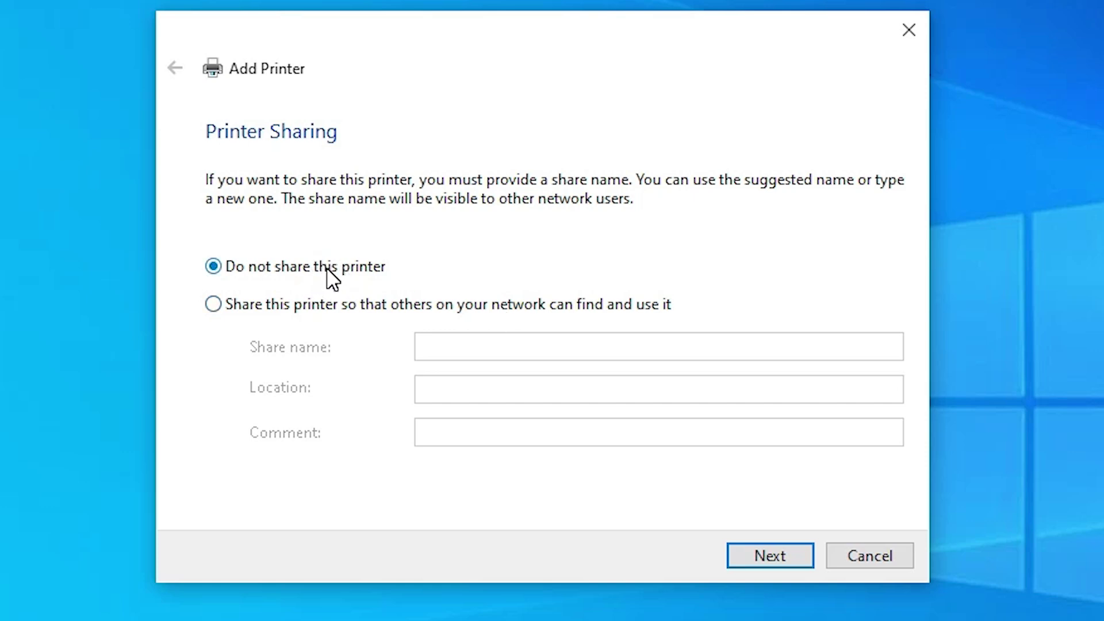
pyautogui.click(754, 557)
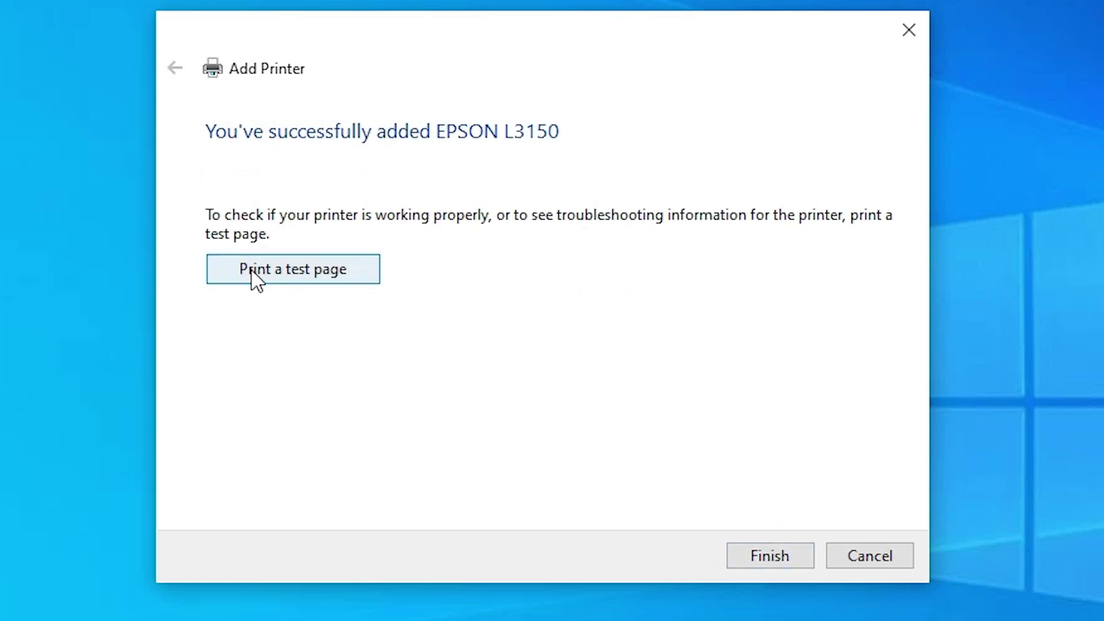
pyautogui.click(777, 561)
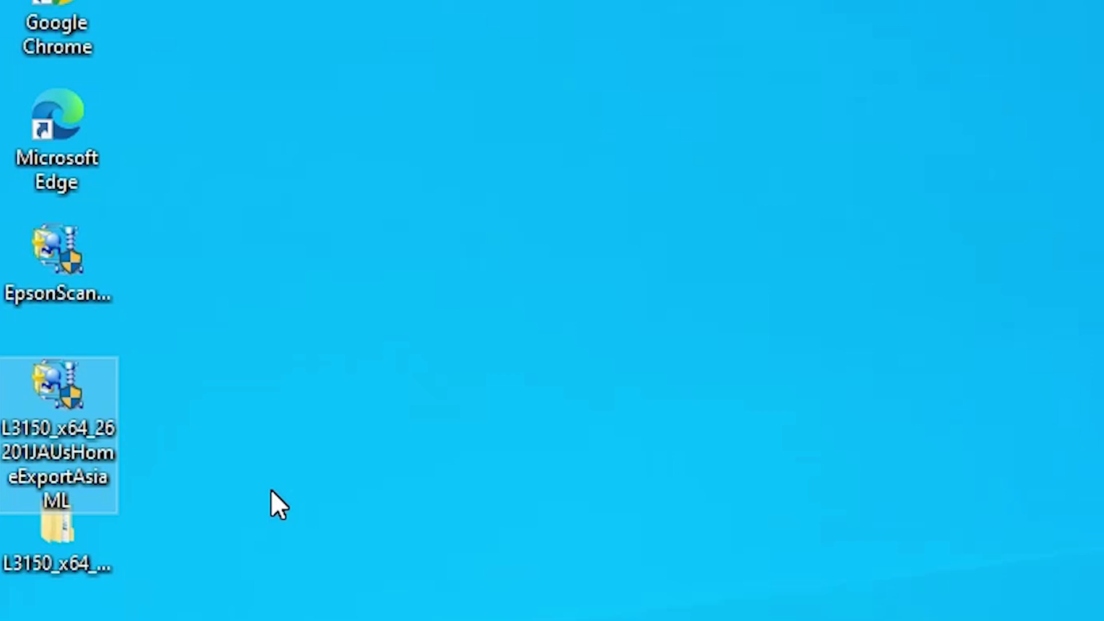
# Run the EpsonScan2 desktop installer, accept the license terms, install, and finish setup.
pyautogui.doubleClick(91, 257)
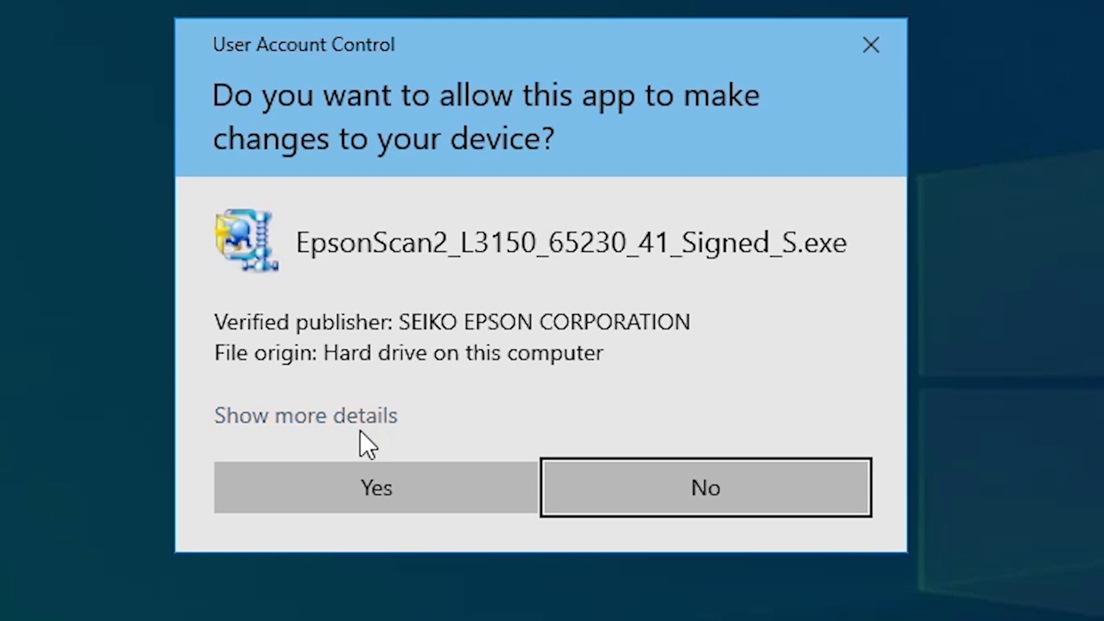
pyautogui.click(326, 476)
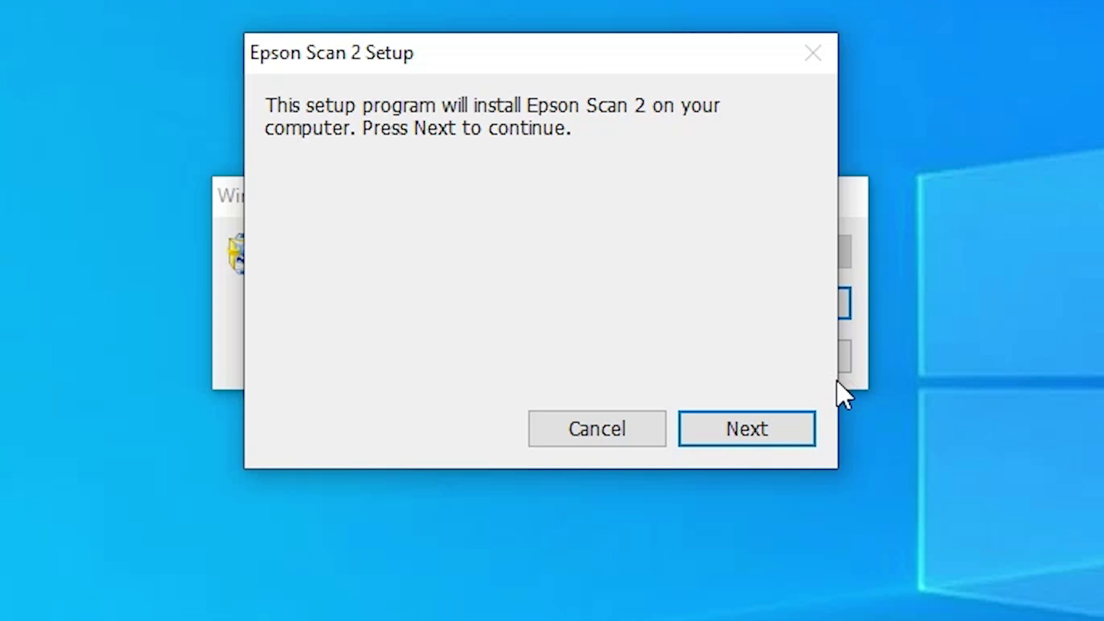
pyautogui.click(771, 428)
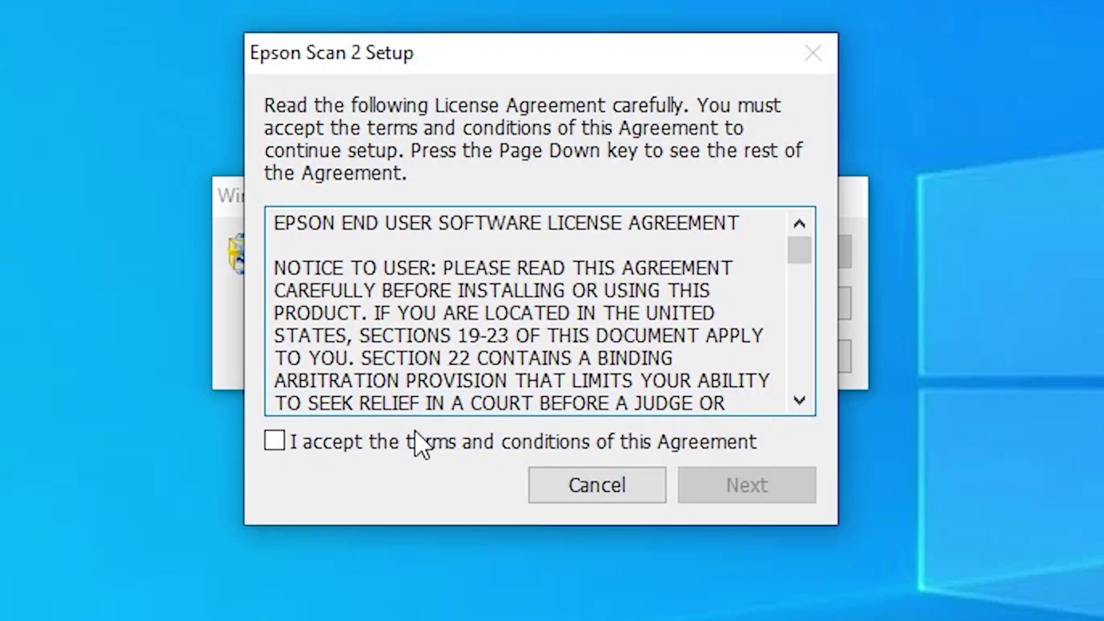
pyautogui.click(340, 442)
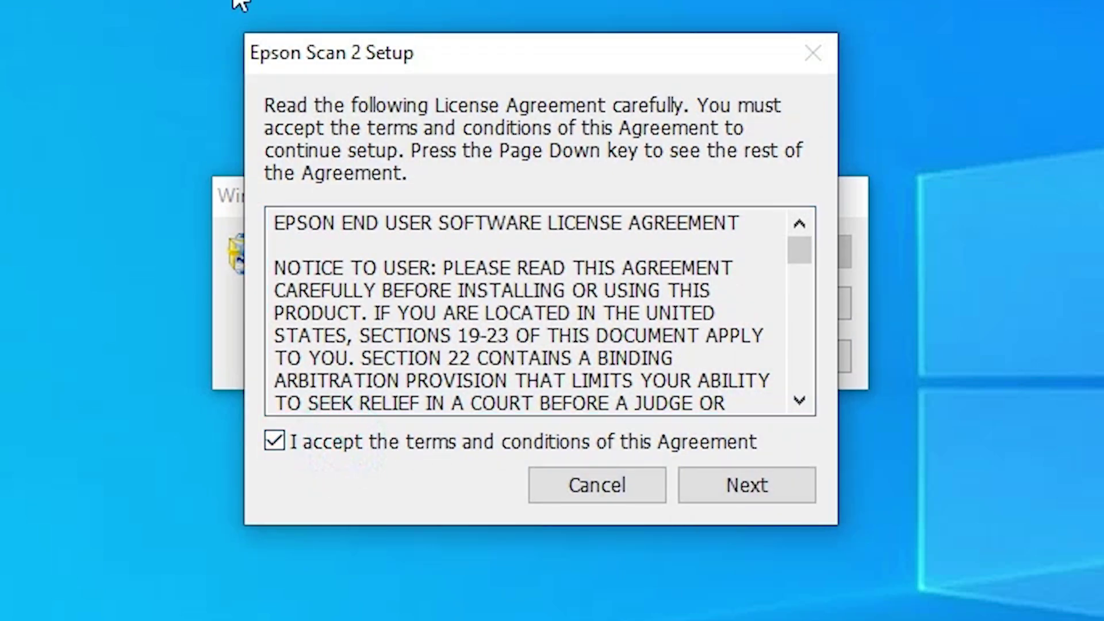
pyautogui.click(693, 474)
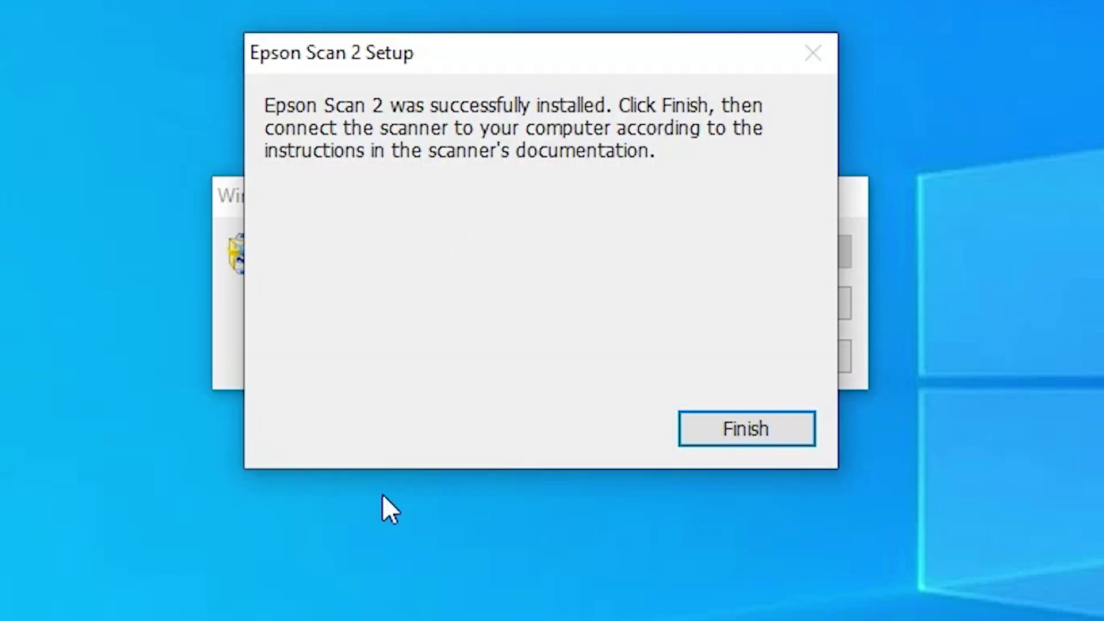
pyautogui.click(729, 437)
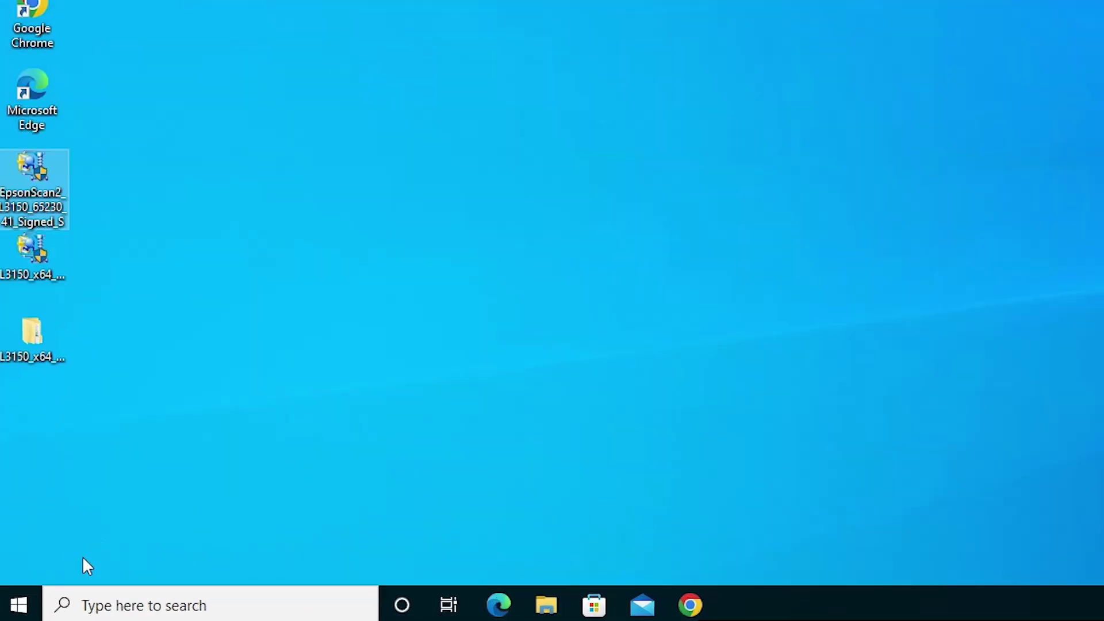
# Search 'pr' from Start and open Printers & scanners settings.
pyautogui.click(15, 611)
pyautogui.write('pr')
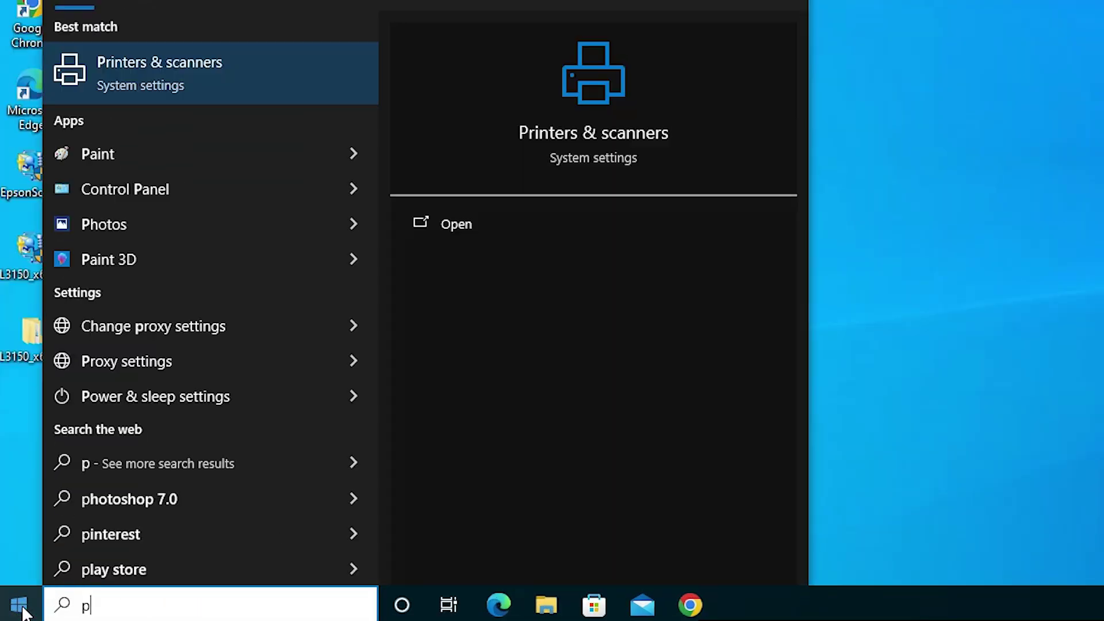
pyautogui.click(218, 64)
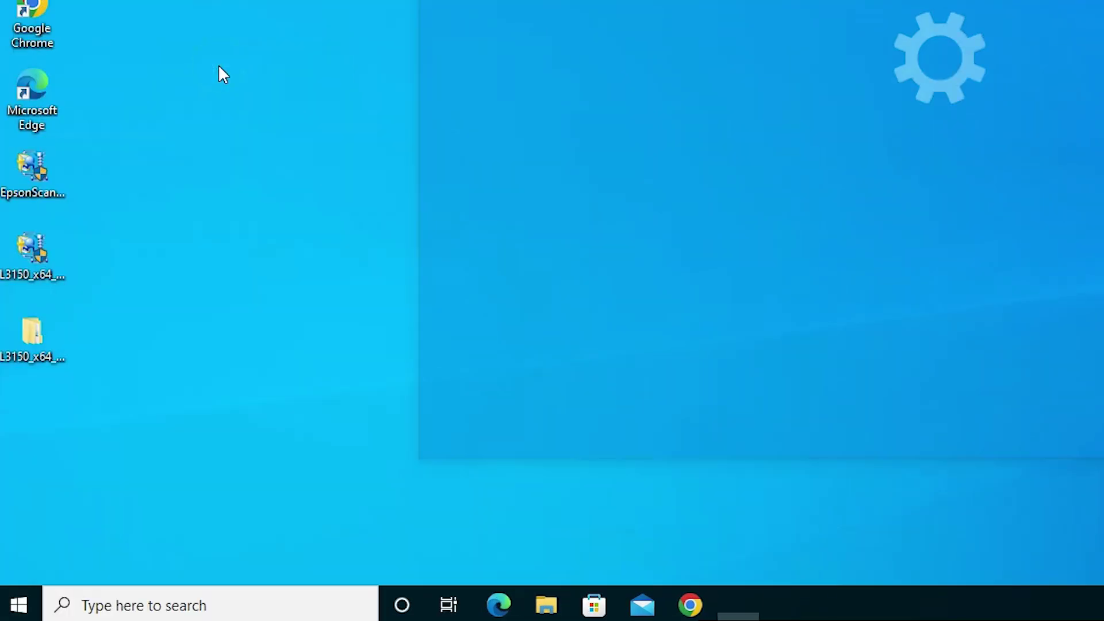